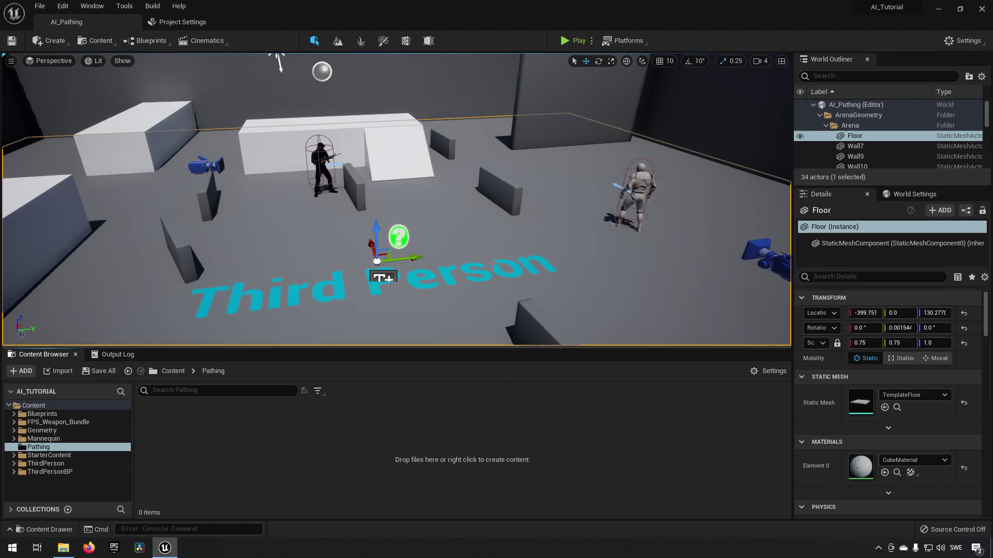
Look over the arena's ramp, obstacle walls and the AI soldier character.
left_click(421, 147)
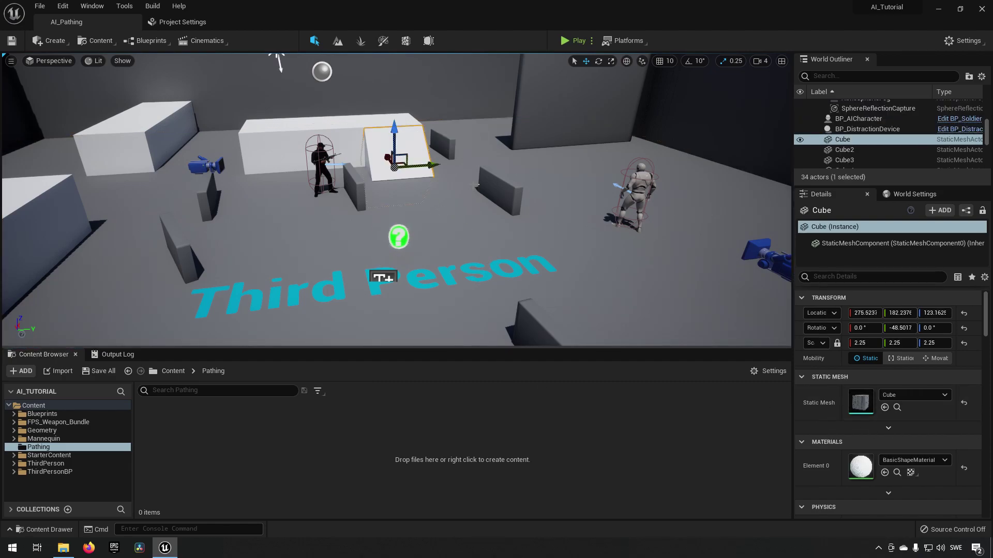
right_click_drag(475, 184, 391, 170)
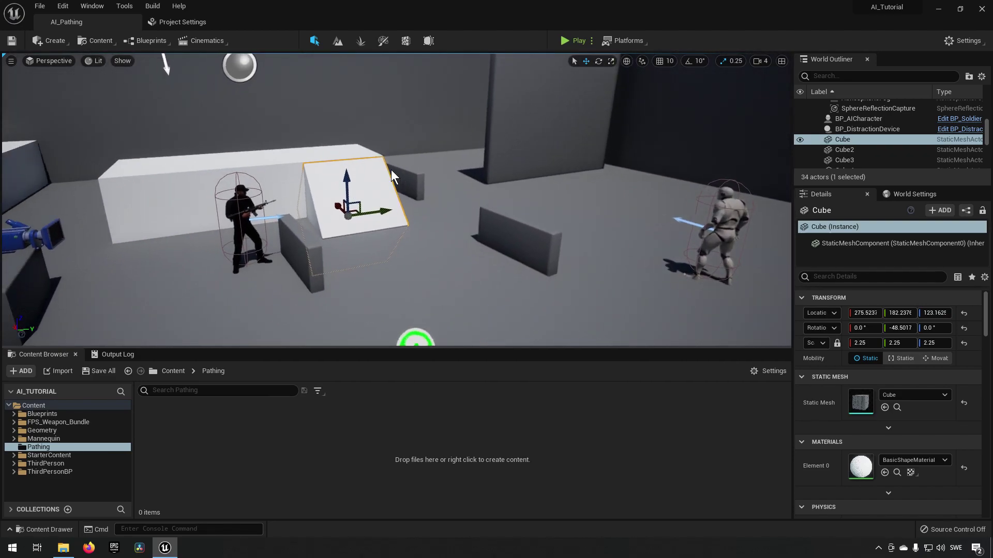
left_click(487, 188)
right_click_drag(488, 189, 461, 212)
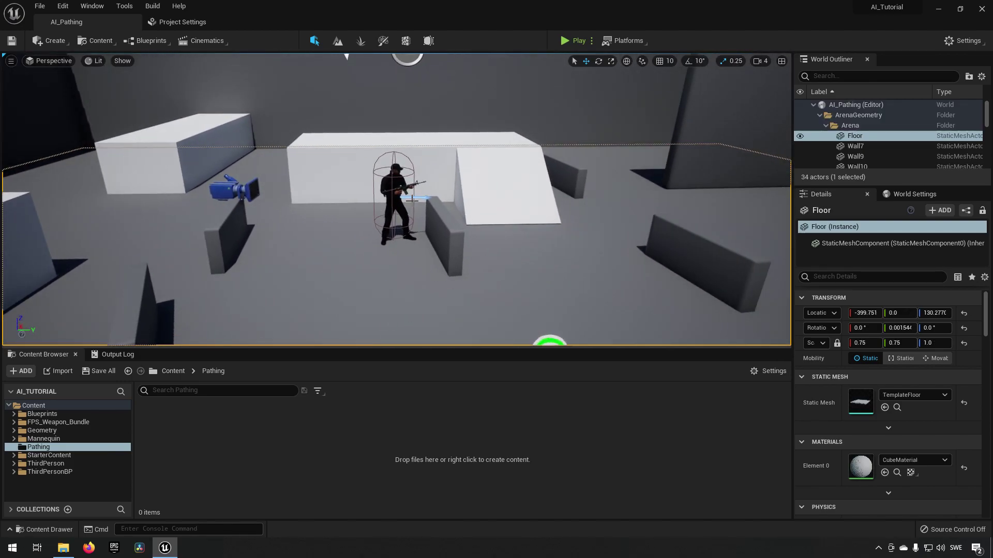
left_click(395, 194)
key("s")
right_click_drag(395, 195, 513, 280)
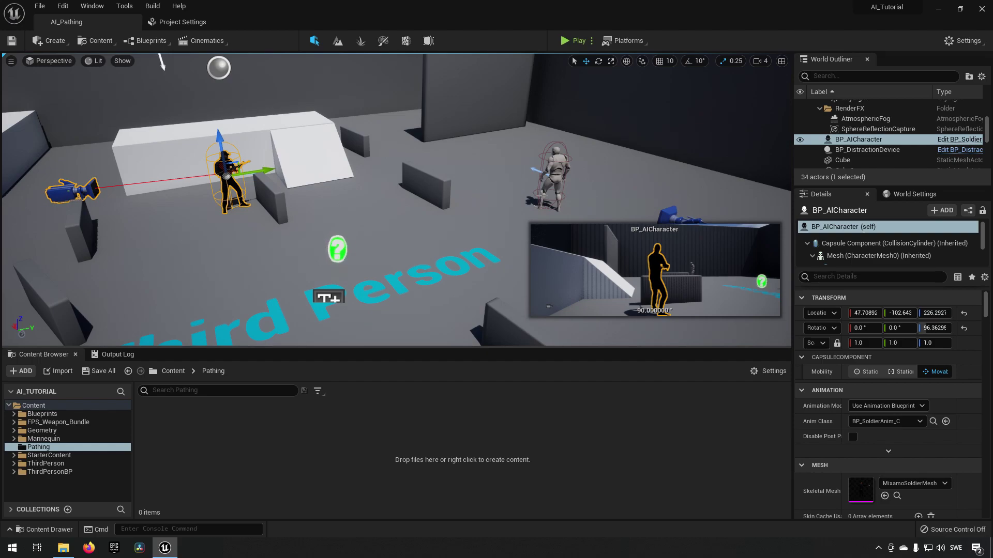
Play-test the level by moving the player around the arena to observe the AI soldier's pathing, and stop the session.
left_click(571, 41)
key("w")
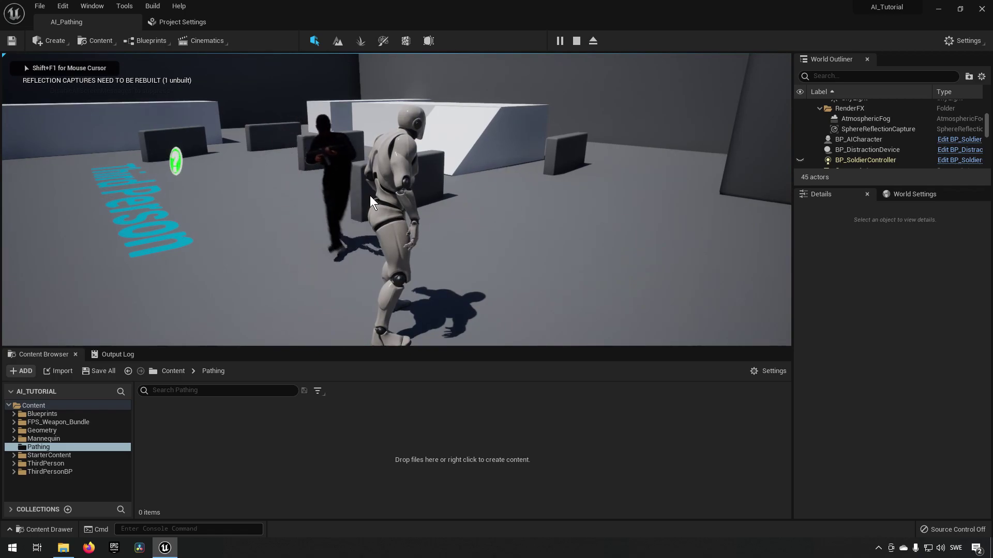
key("s")
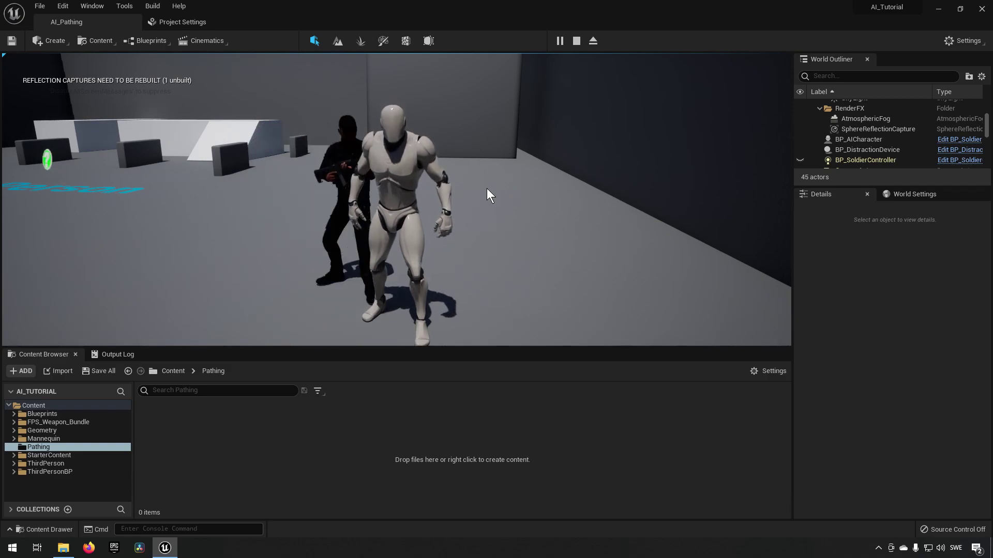
key("Escape")
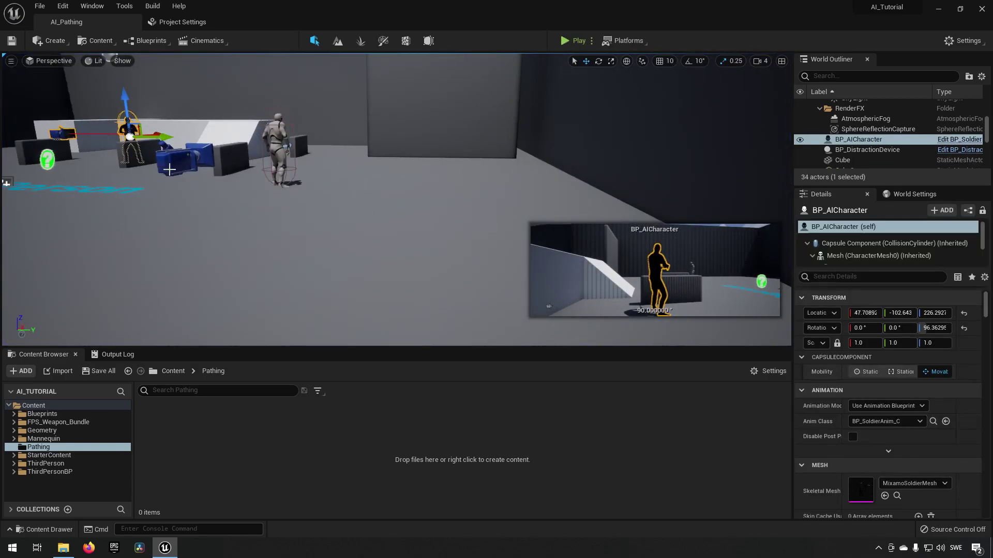
Show the navigation mesh overlay across the arena floor.
right_click_drag(315, 182, 301, 148)
left_click(297, 165)
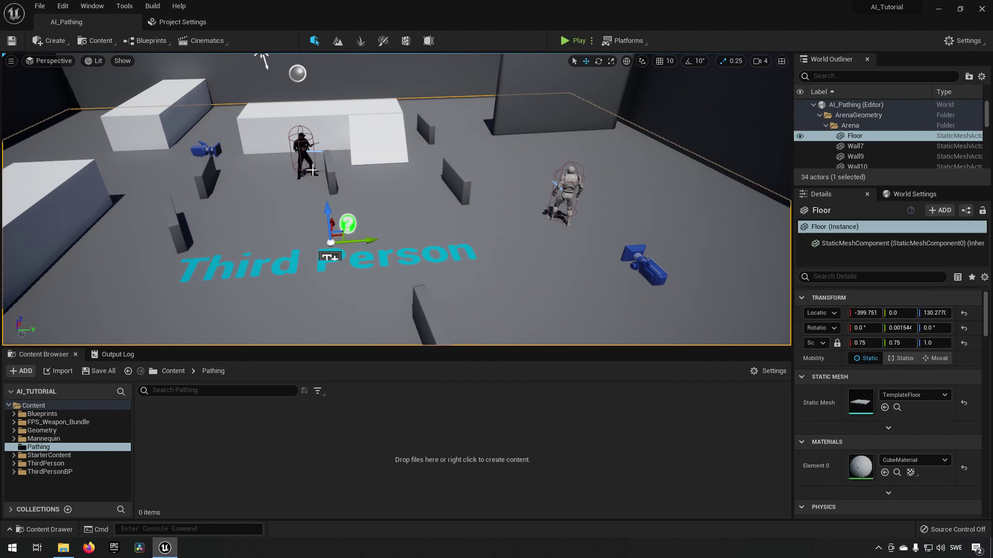
scroll(420, 173, "up", 4)
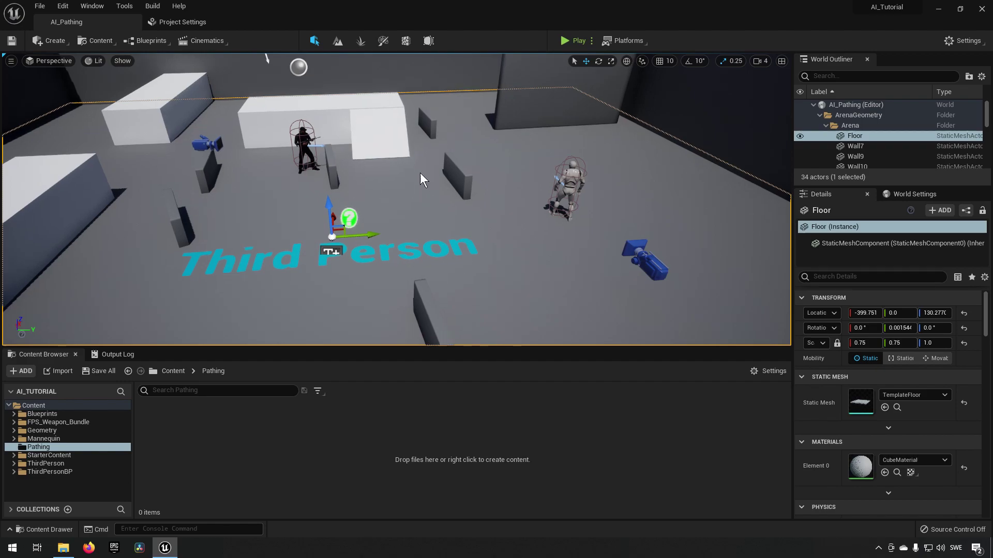
key("p")
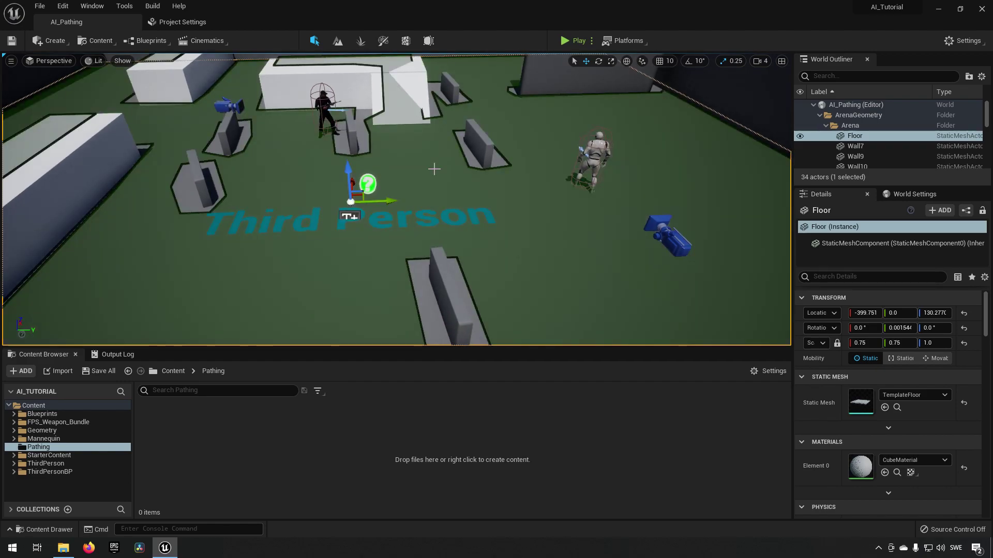
scroll(462, 213, "down", 3)
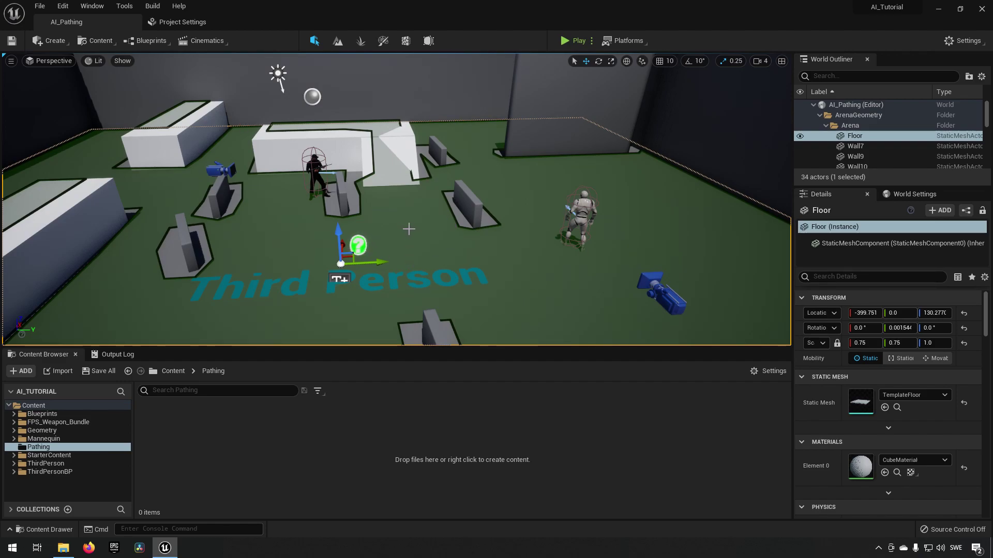
Enable Draw Polygon Costs in the project's Navigation Mesh settings.
left_click(62, 10)
left_click(118, 160)
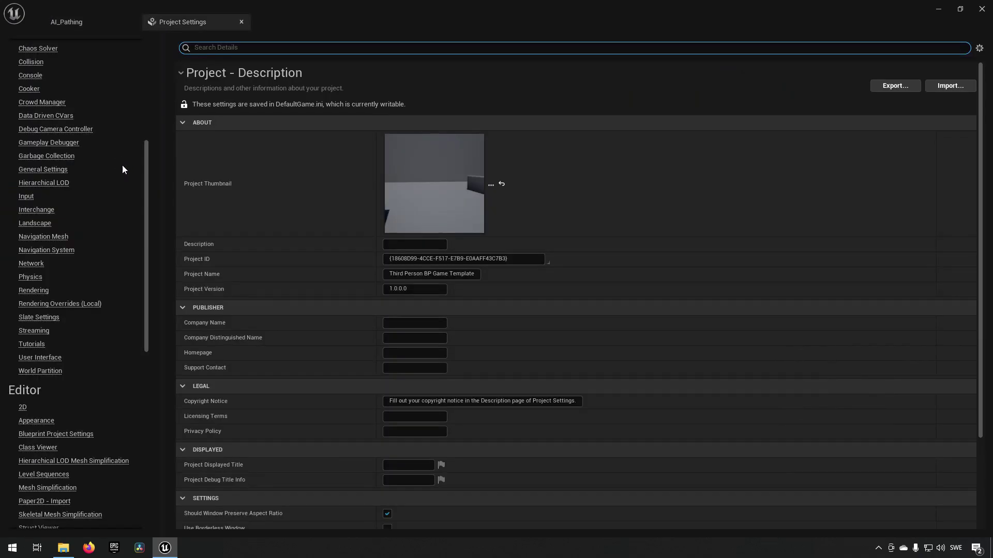
scroll(46, 336, "up", 3)
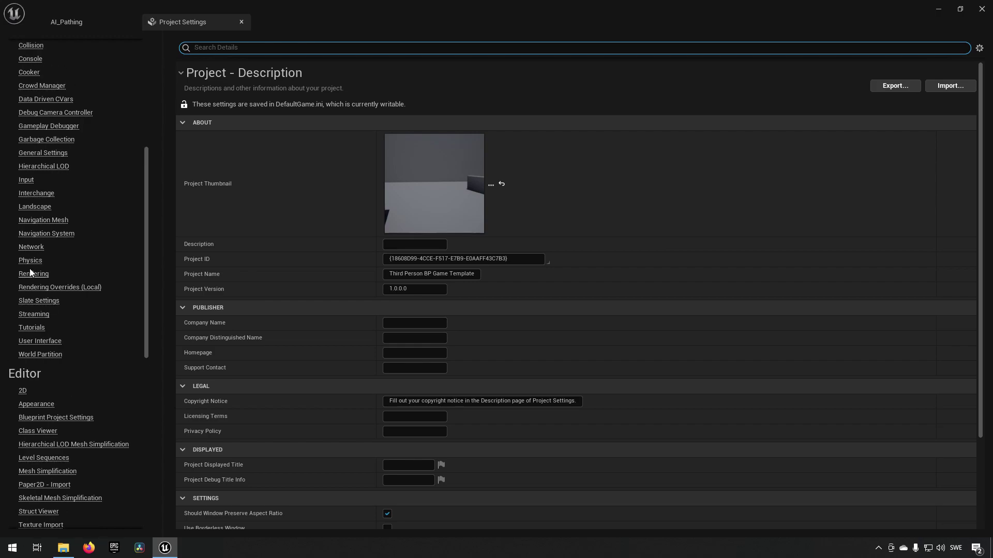
scroll(63, 269, "up", 2)
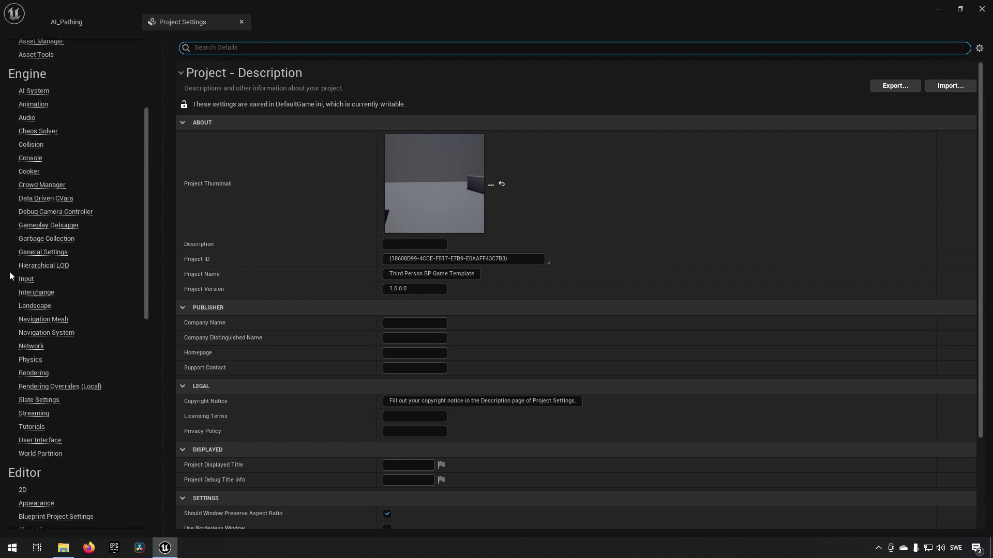
left_click(51, 320)
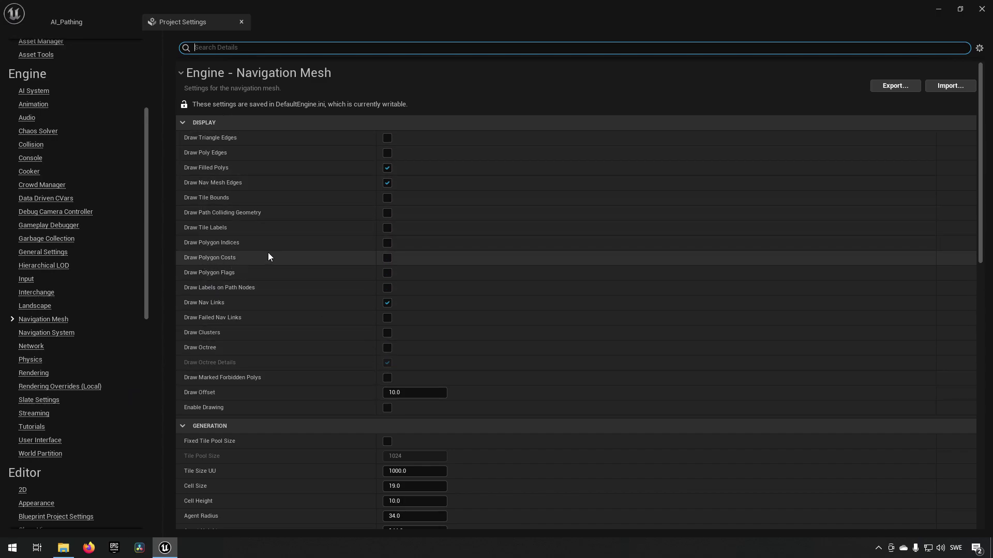
left_click(386, 258)
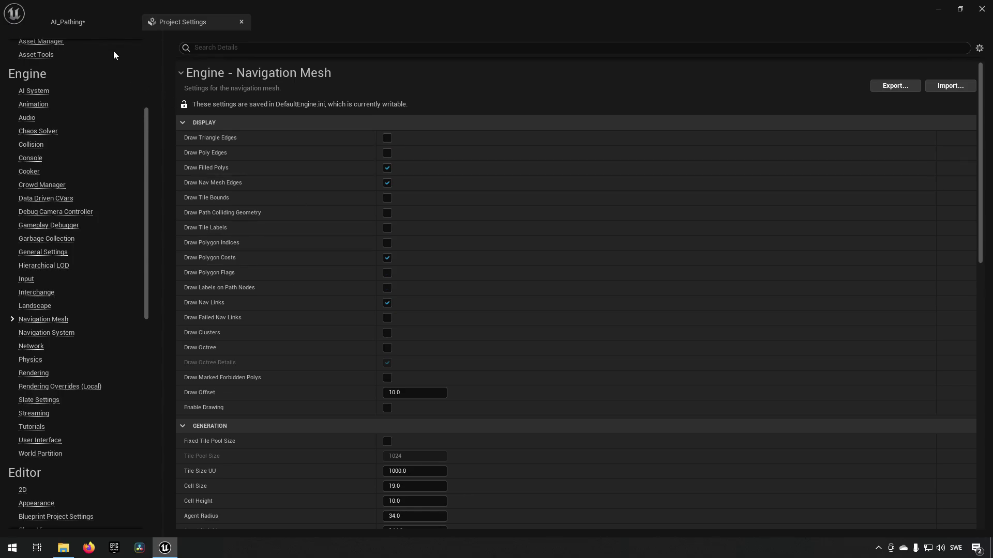
Return to the AI_Pathing level and examine the polygon cost labels on the navigation mesh around the obstacles and characters.
left_click(91, 20)
scroll(356, 236, "up", 5)
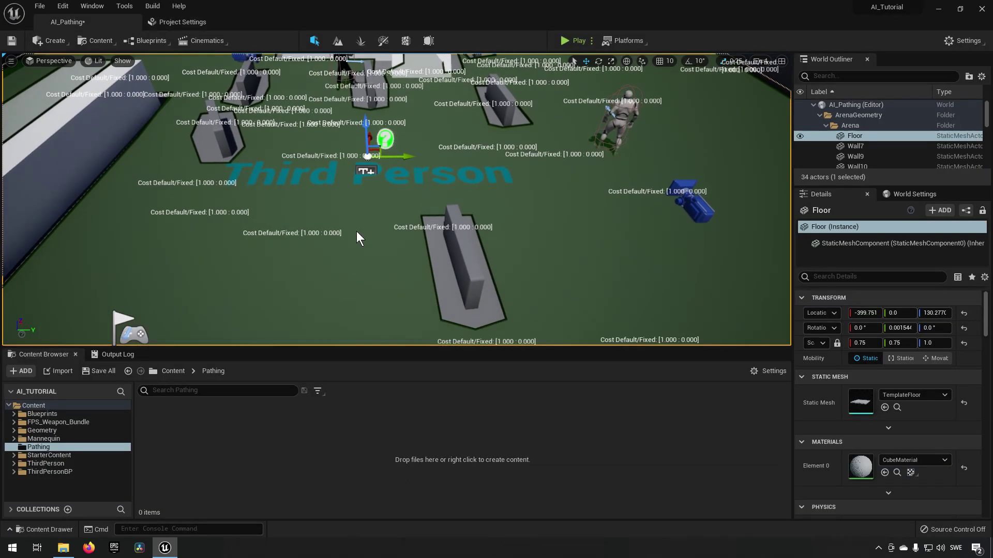
right_click_drag(380, 228, 424, 210)
key("w")
scroll(424, 210, "up", 1)
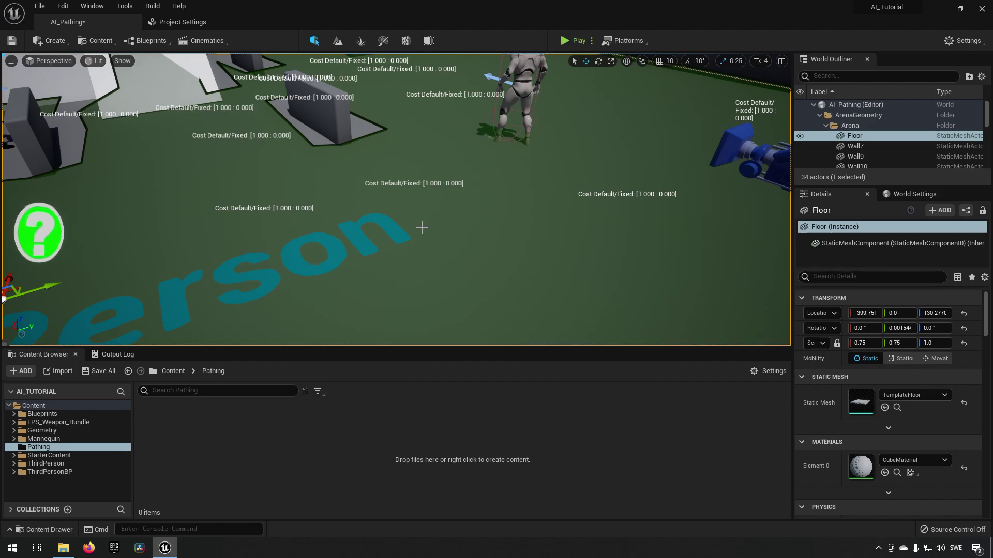
scroll(403, 215, "down", 4)
scroll(394, 211, "down", 2)
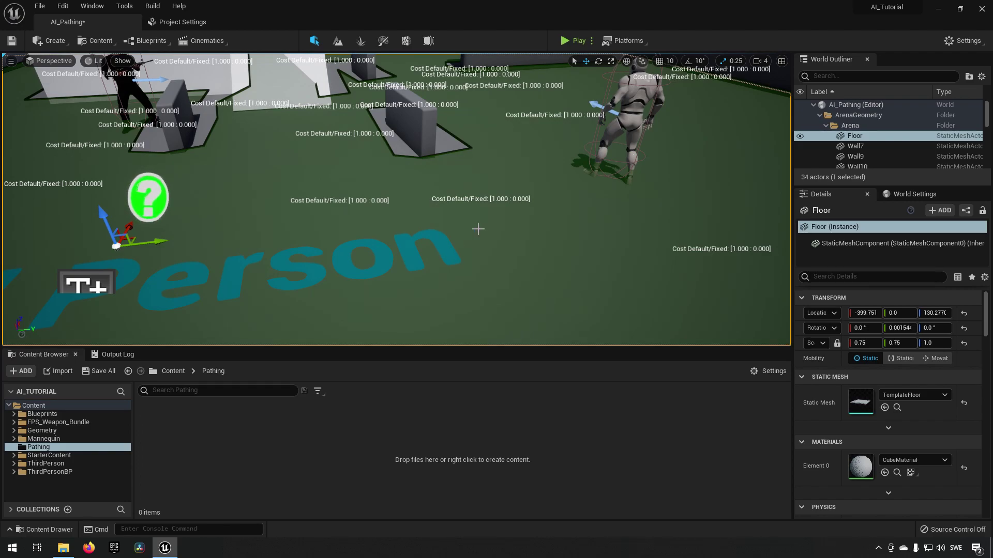
mouse_move(496, 216)
right_mouse_down()
mouse_move(548, 193)
mouse_move(597, 196)
mouse_move(342, 198)
mouse_move(442, 200)
mouse_move(422, 156)
mouse_move(490, 217)
right_mouse_up()
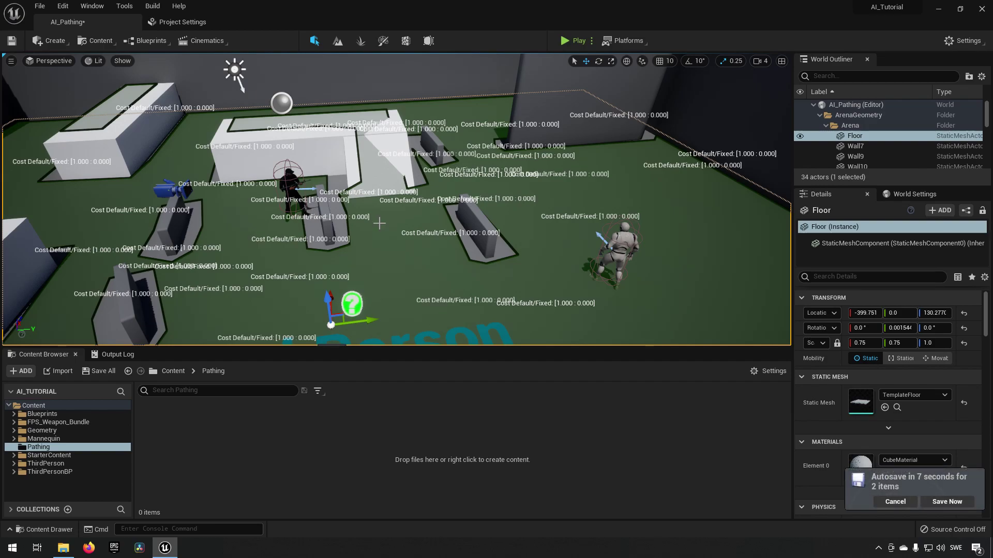
right_click_drag(449, 254, 508, 295)
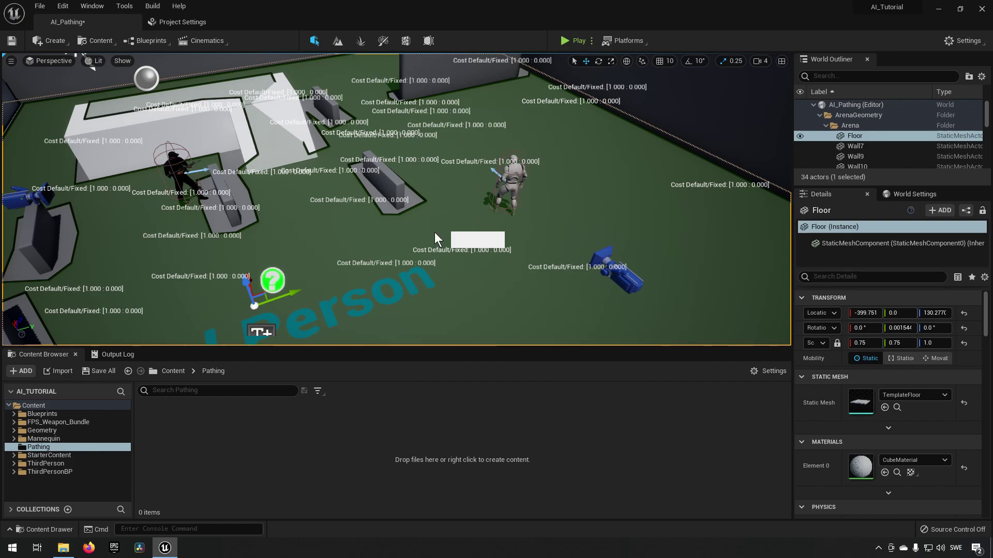
right_click_drag(450, 249, 368, 226)
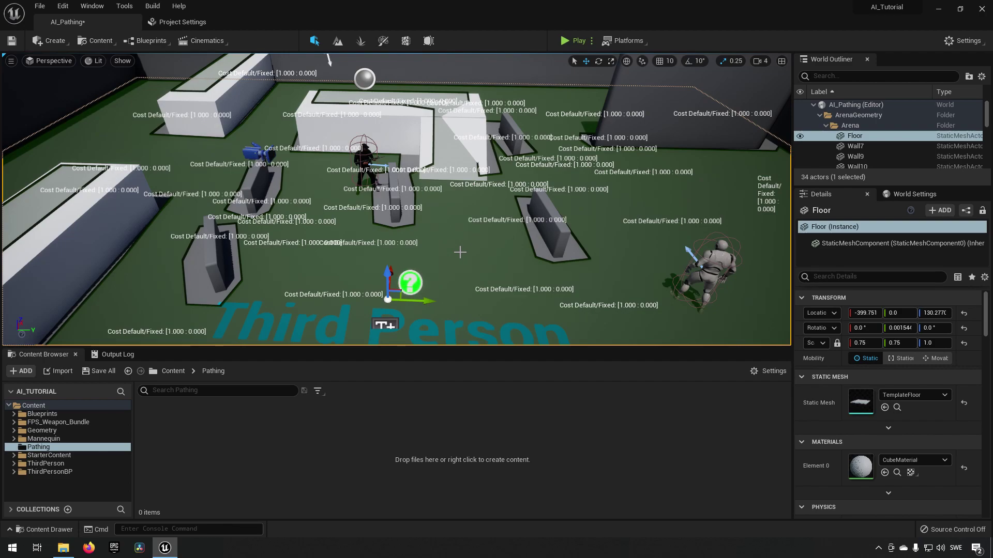
right_click_drag(463, 167, 315, 147)
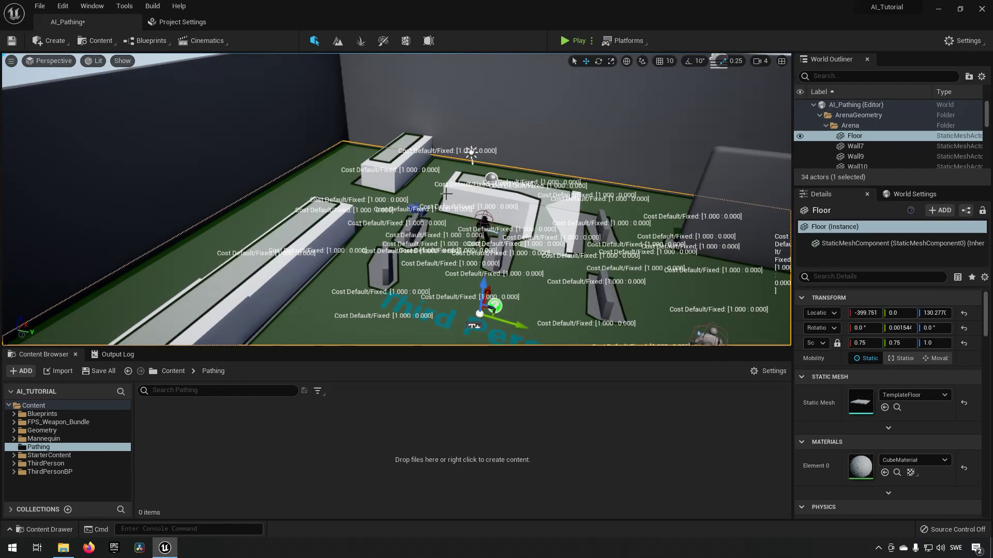
right_click_drag(340, 180, 370, 215)
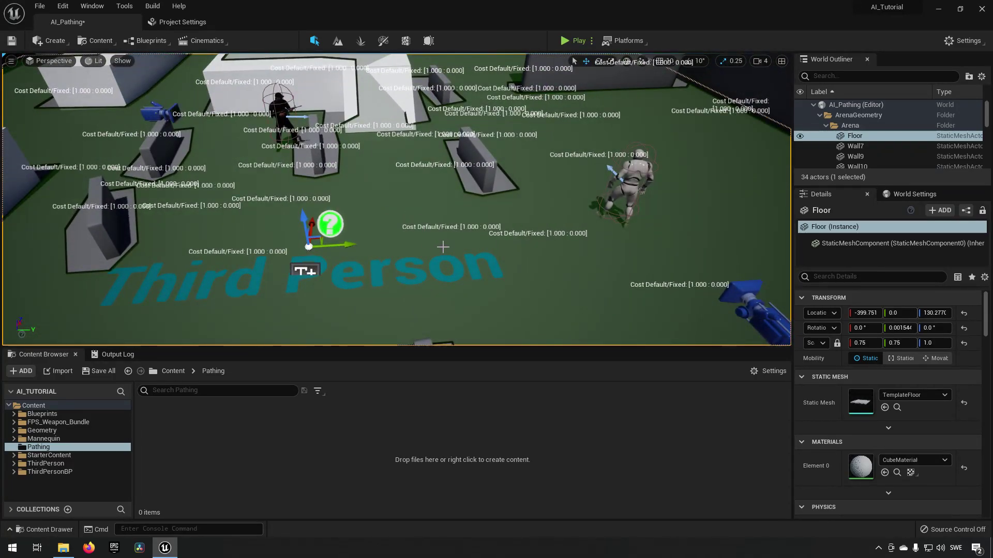
right_click_drag(422, 240, 404, 224)
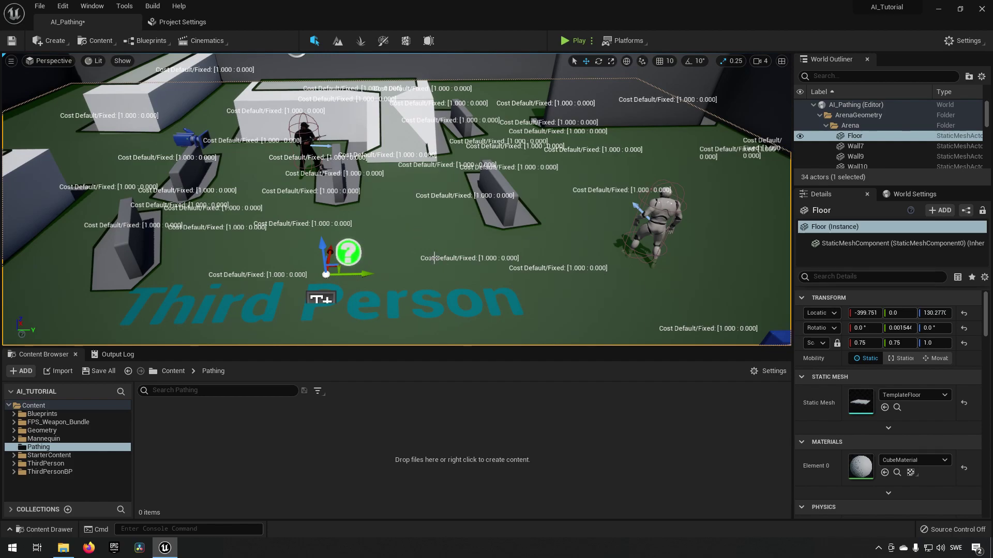
Add a Nav Modifier Volume and position it on the open floor between the AI soldier and the Third Person text.
left_click(41, 43)
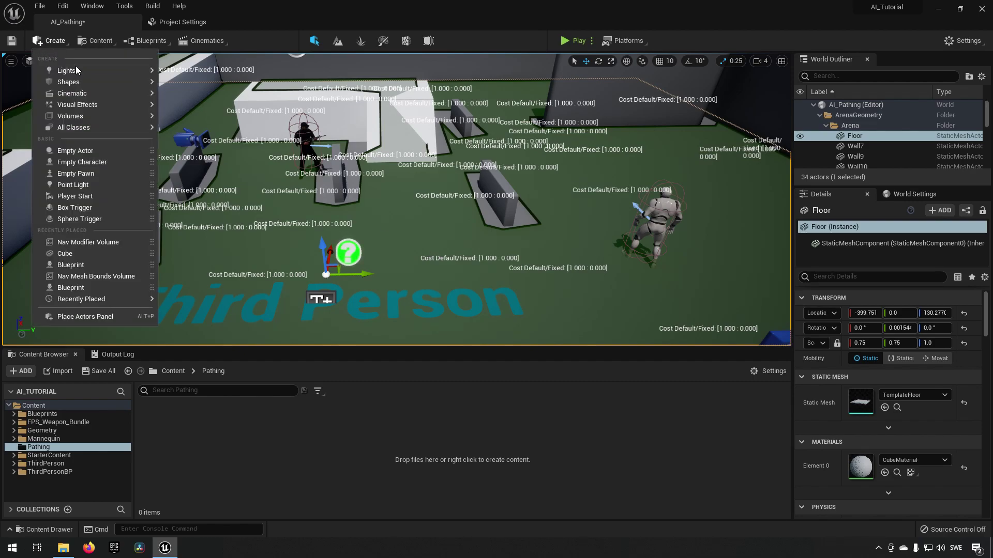
mouse_move(98, 115)
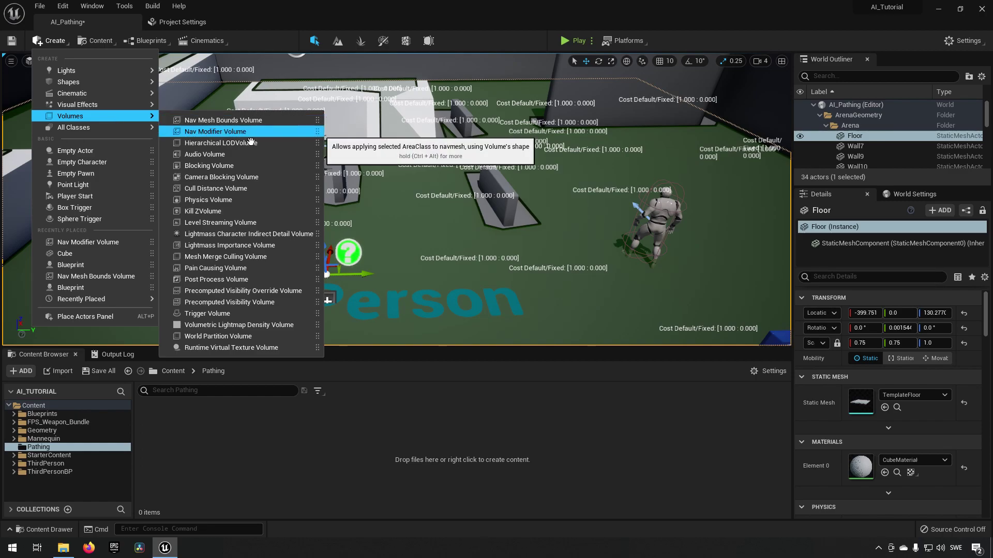
left_click(249, 136)
right_click_drag(396, 223, 405, 206)
left_click_drag(317, 188, 350, 243)
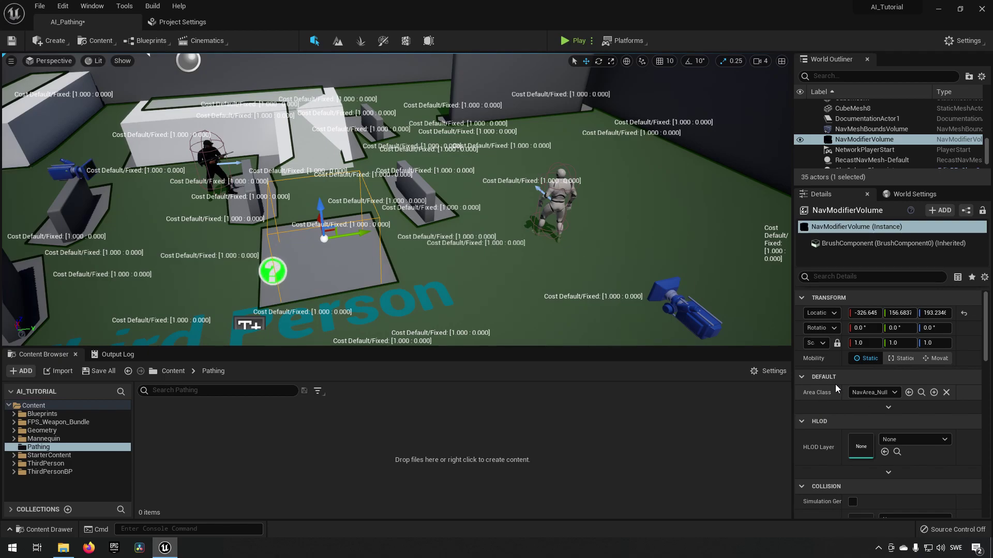
Stretch the Nav Modifier Volume along the Y axis to a scale of 4.0.
left_click_drag(230, 247, 353, 234, "alt")
right_click_drag(353, 234, 380, 215)
key("w")
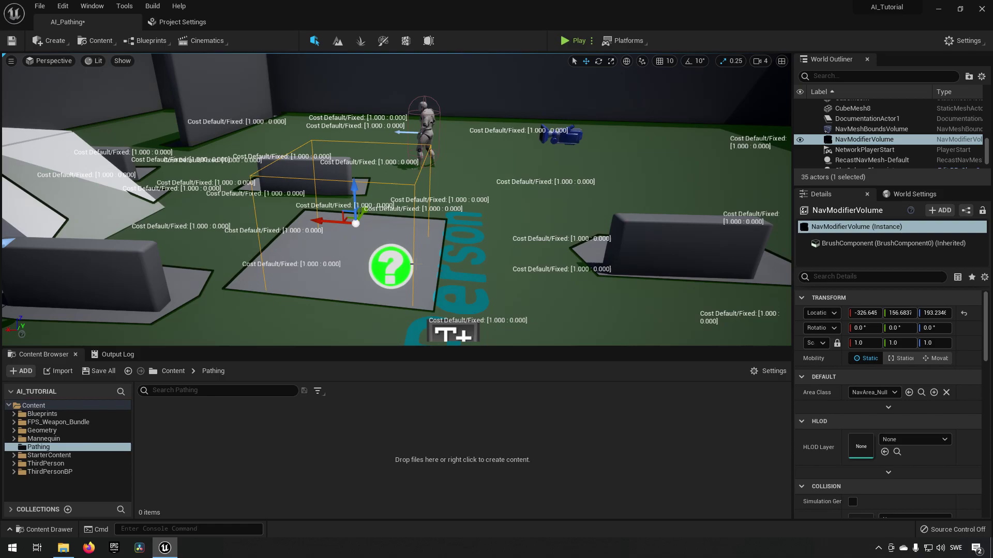
key("f")
right_click_drag(332, 200, 520, 171)
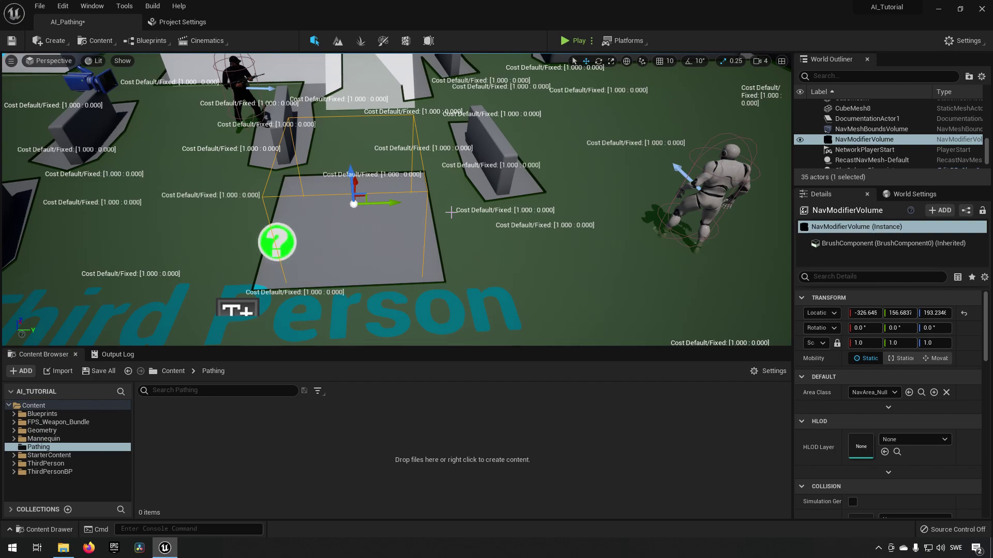
left_click(397, 205)
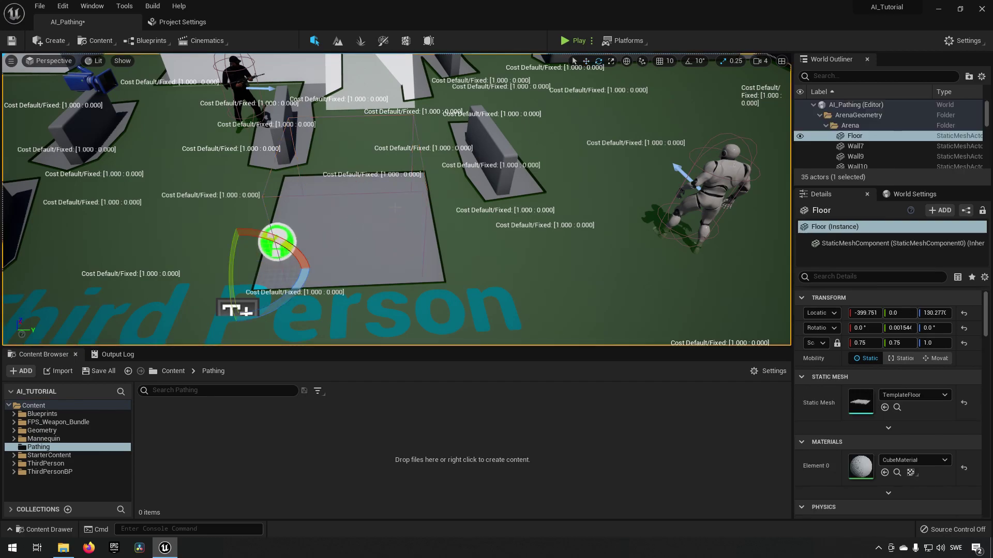
left_click(396, 205)
key("e")
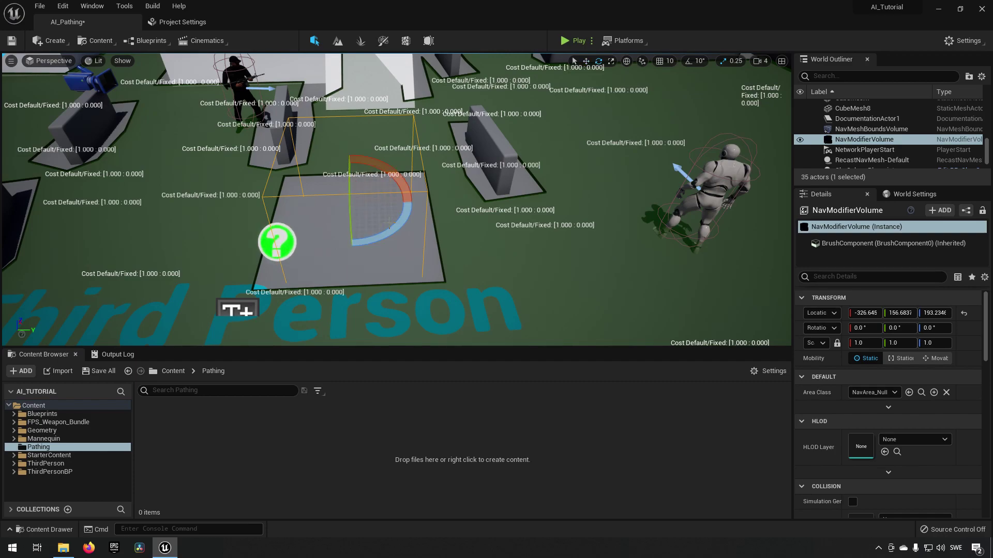
key("r")
left_click_drag(387, 203, 538, 194)
key("s")
right_click_drag(393, 249, 281, 209)
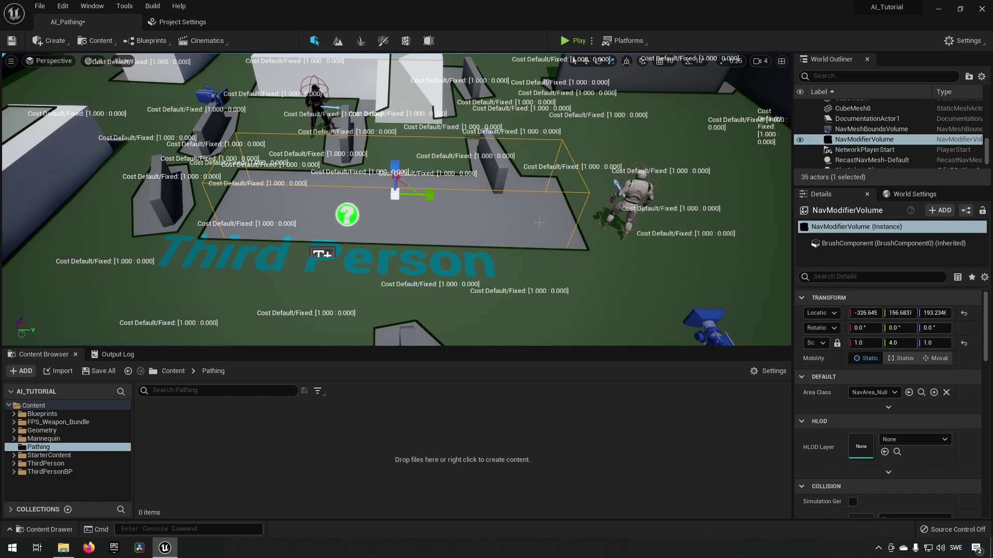
Play the level, move the player sideways and show the gameplay debugger with the Navmesh category enabled.
left_click(575, 41)
key("d")
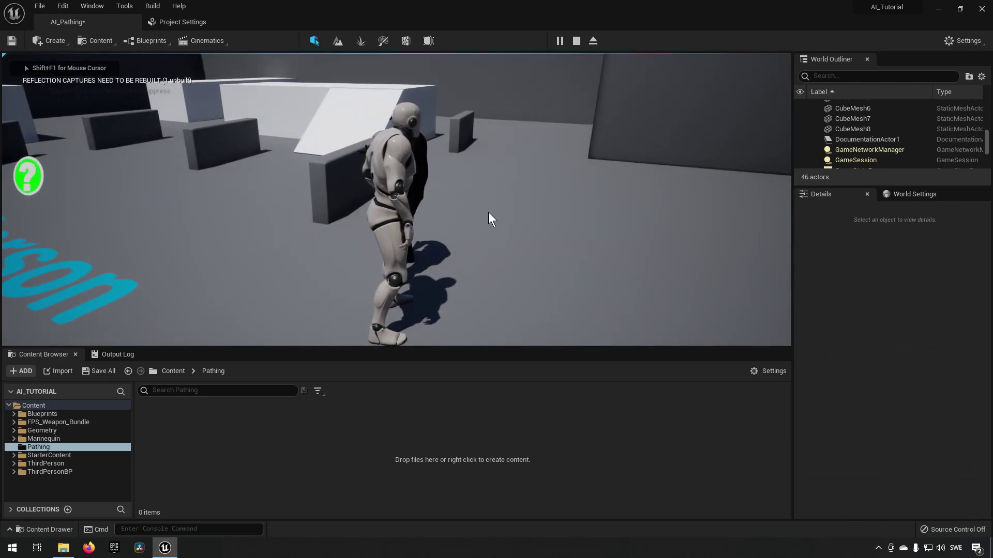
key("apostrophe")
key("KP_0")
key("KP_1")
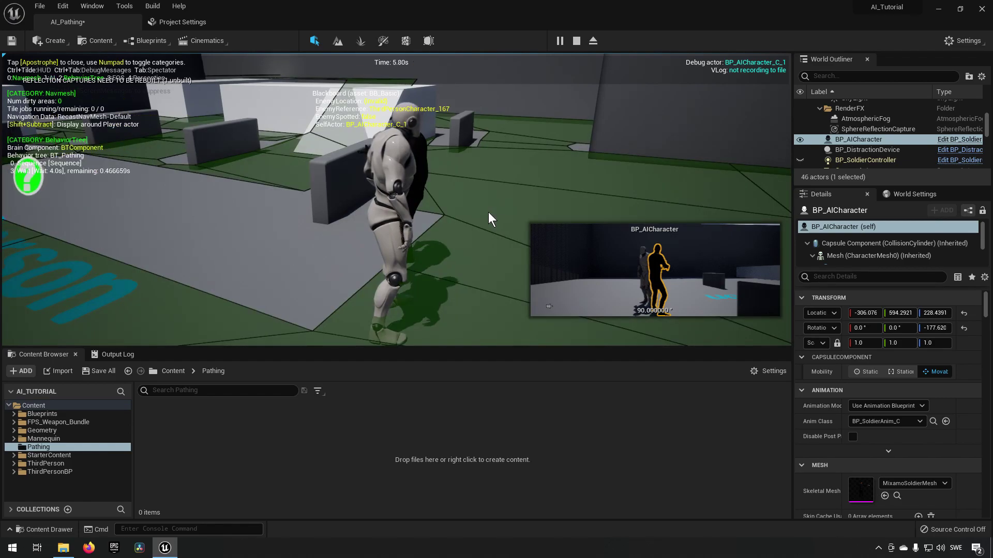
Hide the BehaviorTree debug category, run the player around the excluded floor area to observe the soldier's pathing, and stop the play session.
key("KP_2")
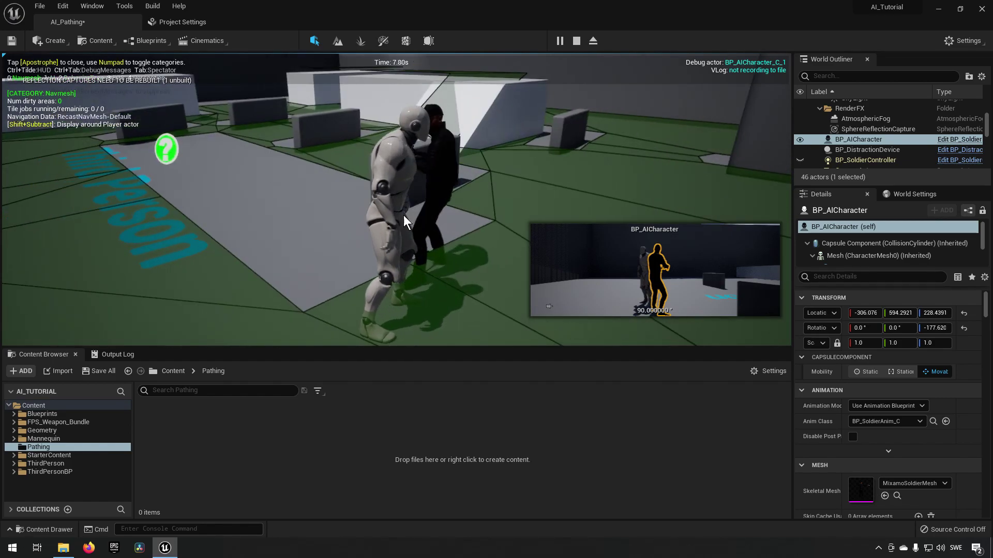
key("s")
key("a")
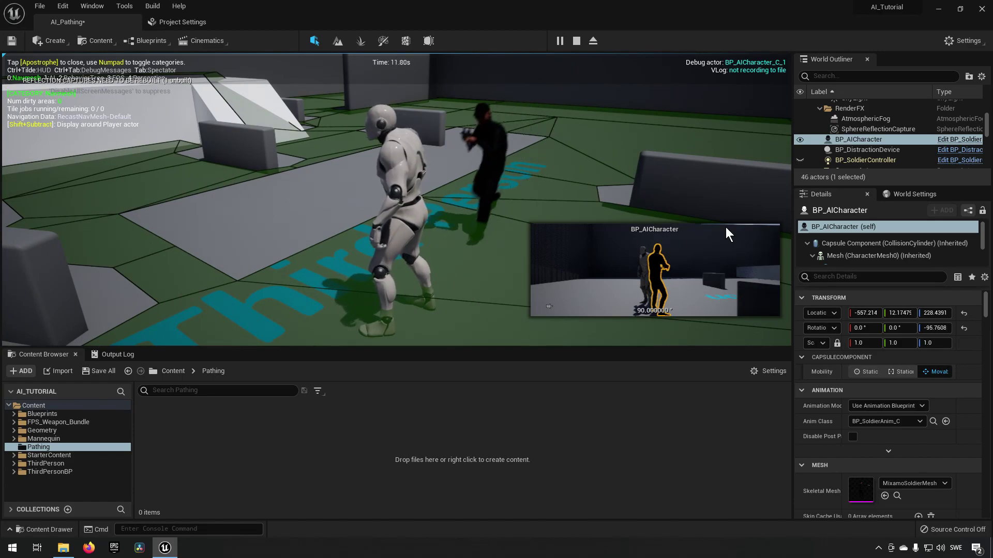
key("w")
key("w")
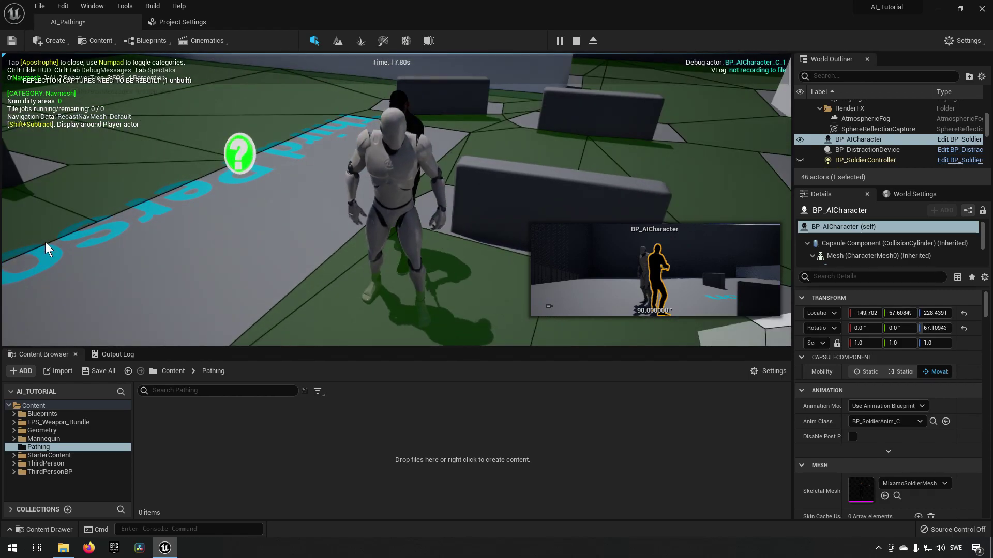
key("Escape")
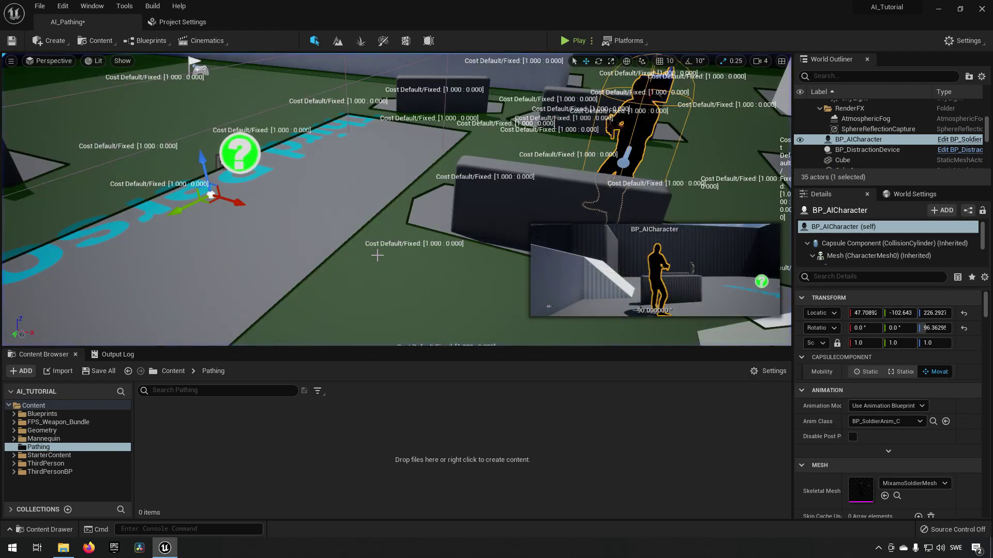
Select the Nav Modifier Volume beside the Third Person text and set its area class to NavArea_Default.
right_click_drag(377, 255, 533, 255)
left_click(549, 306)
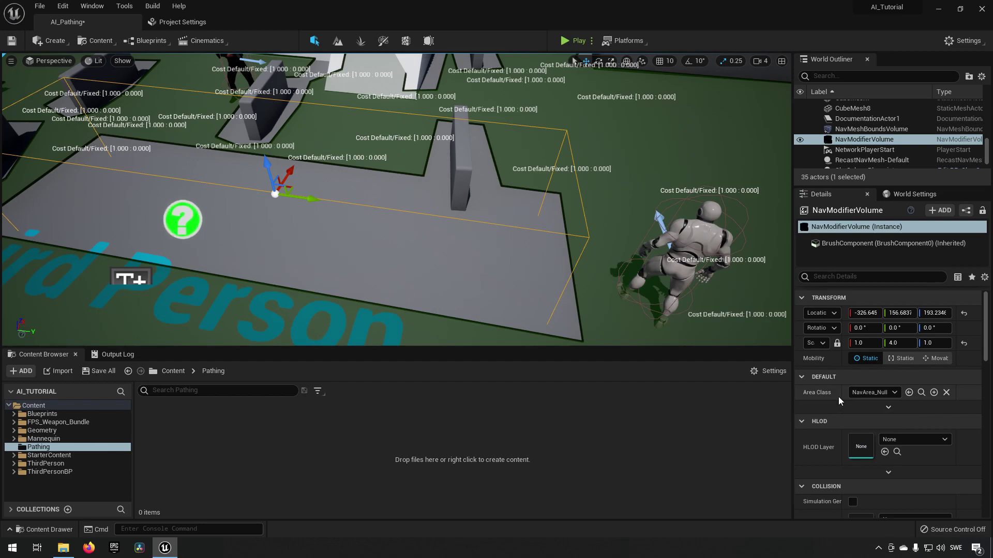
left_click(874, 393)
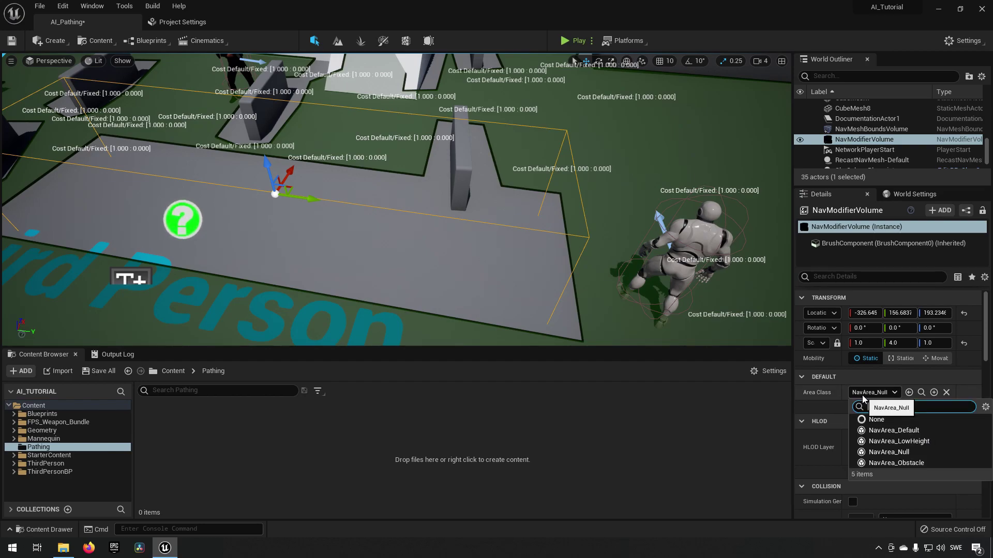
left_click(928, 429)
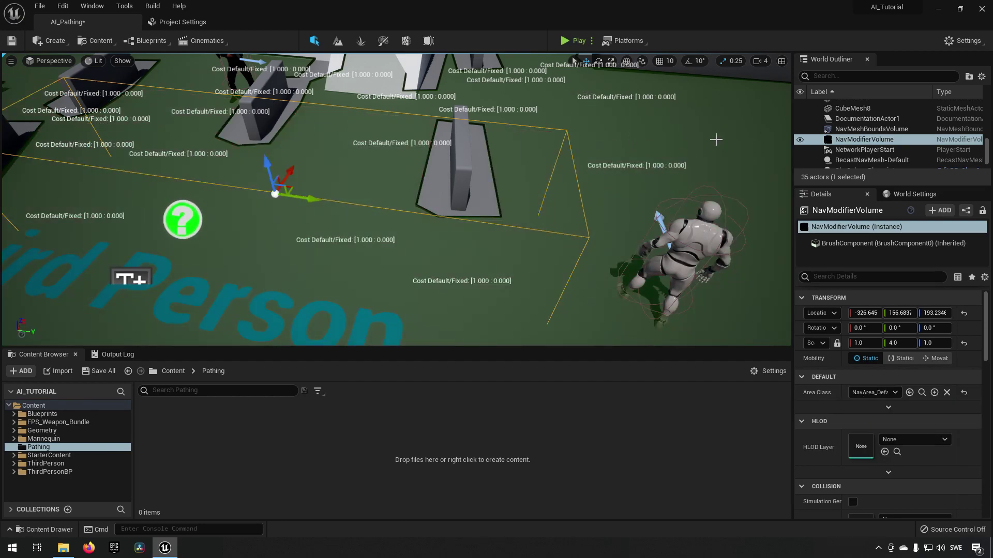
Set the Nav Modifier Volume's area class to NavArea_LowHeight and inspect the cost labels inside it.
left_click(874, 393)
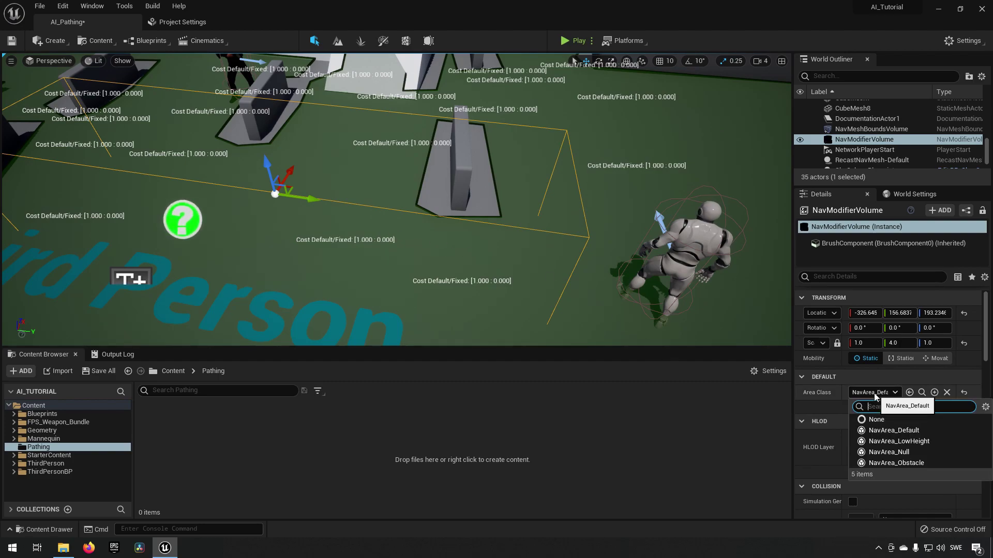
left_click(899, 442)
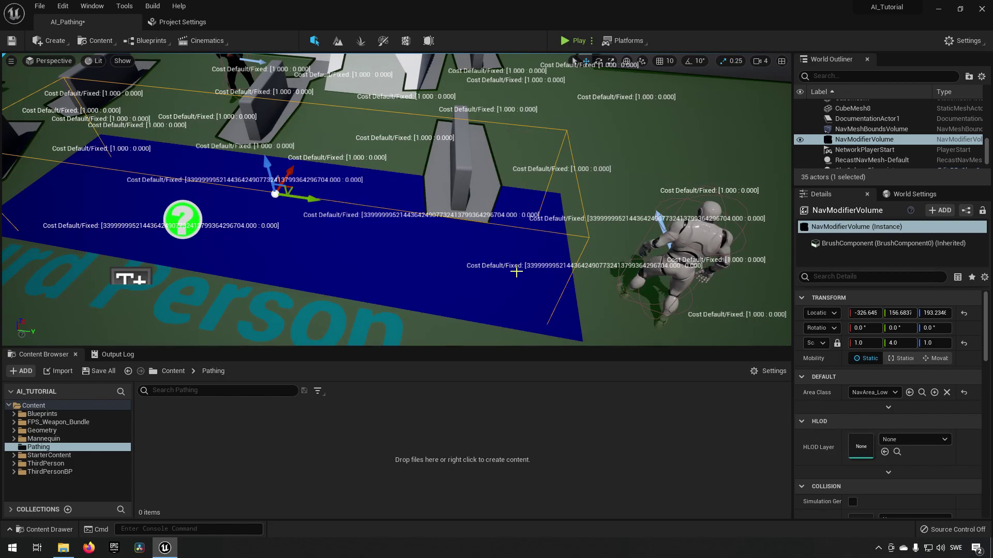
scroll(489, 256, "up", 10)
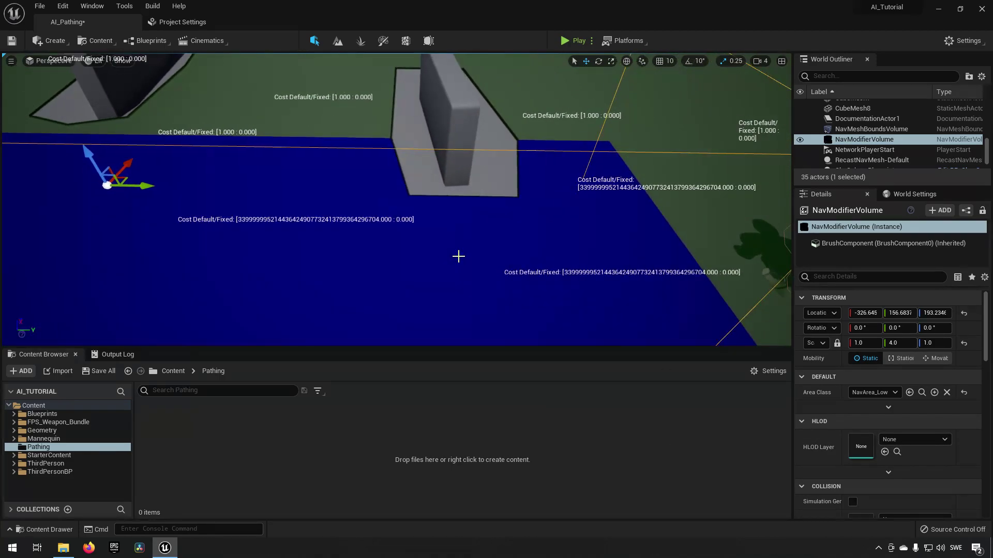
scroll(422, 262, "down", 10)
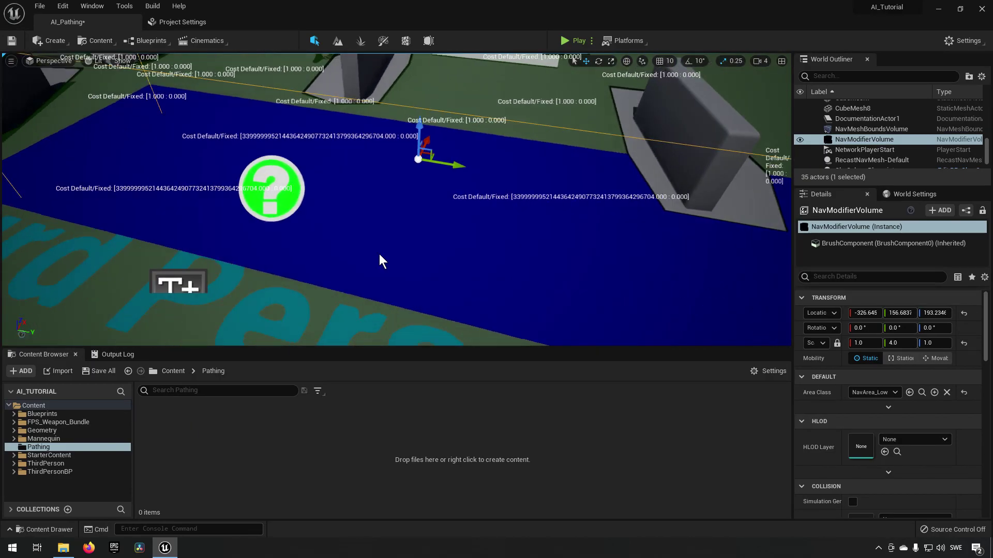
right_click_drag(342, 243, 383, 250)
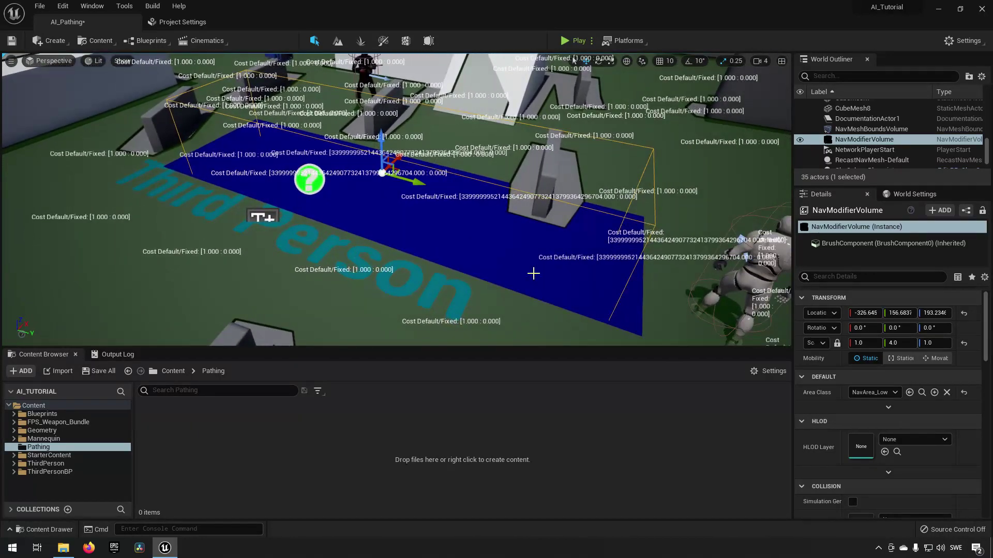
Set the Nav Modifier Volume's area class to NavArea_Obstacle and inspect the cost labels inside it.
left_click(873, 393)
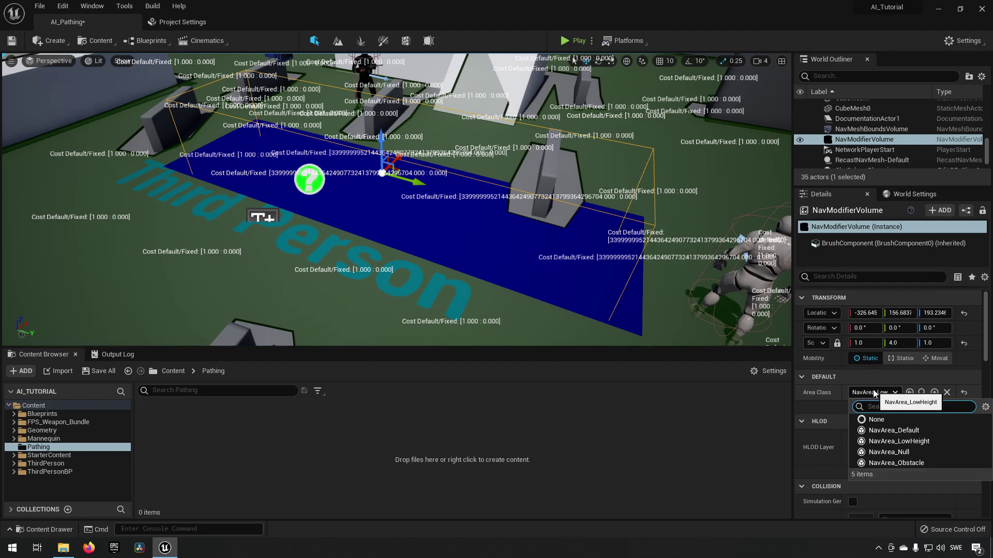
left_click(926, 462)
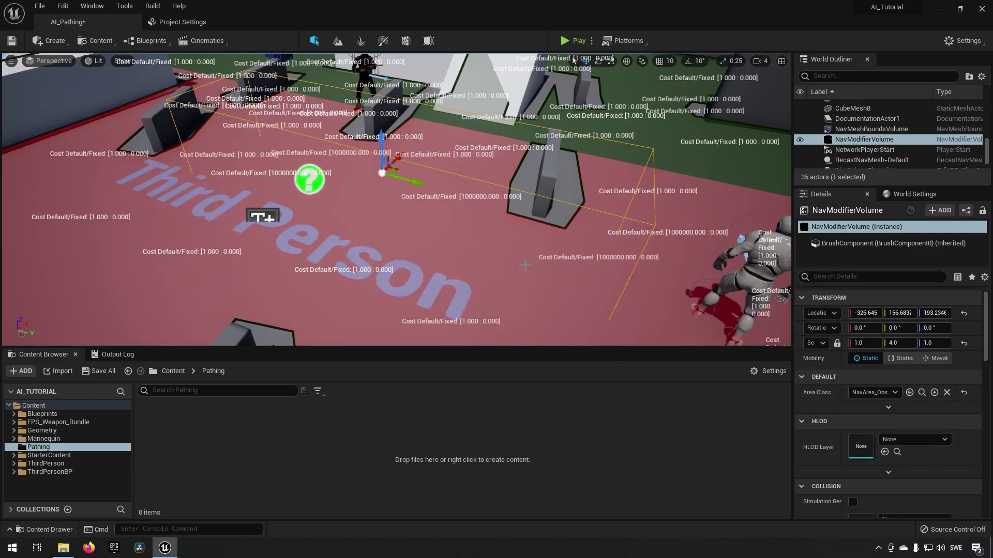
scroll(419, 225, "up", 5)
right_click_drag(455, 237, 418, 222)
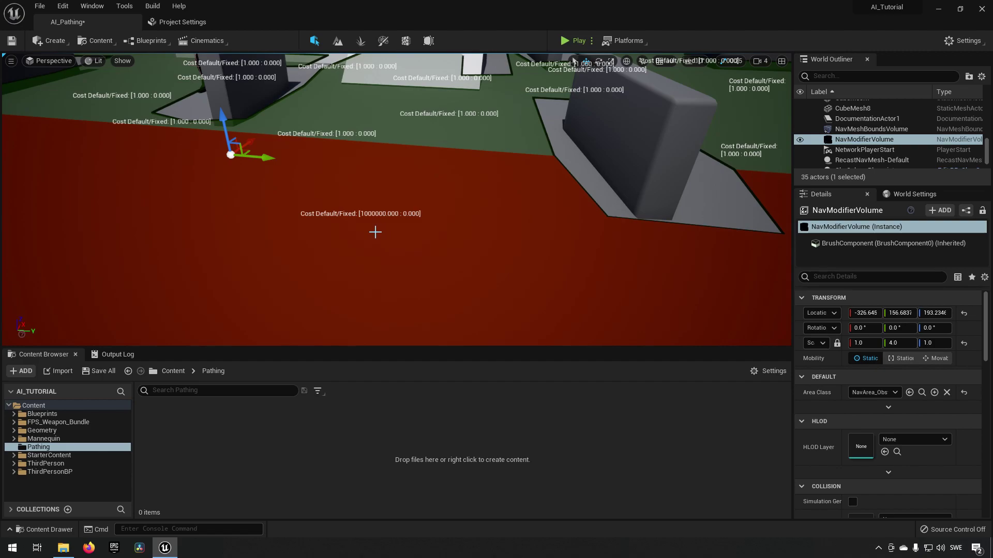
scroll(379, 231, "down", 5)
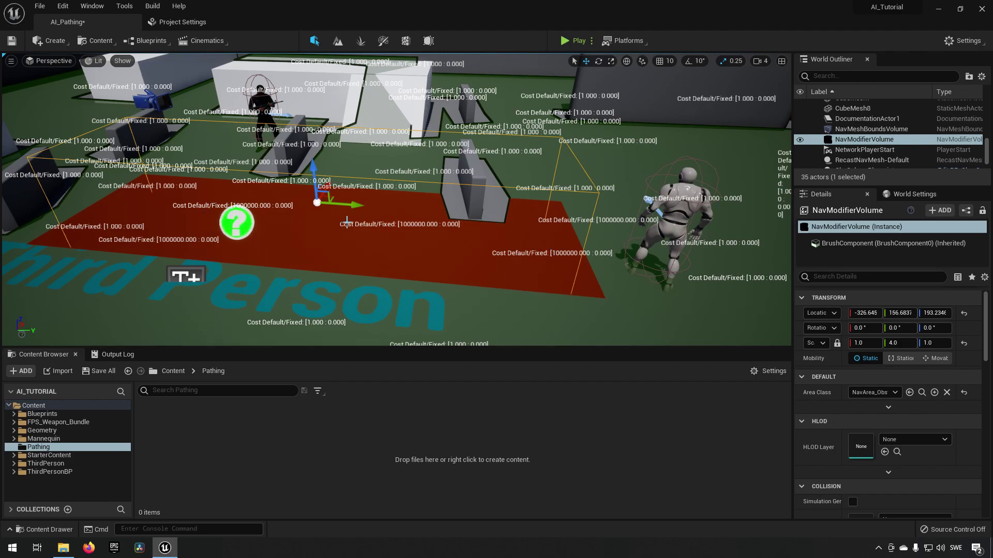
left_click(873, 393)
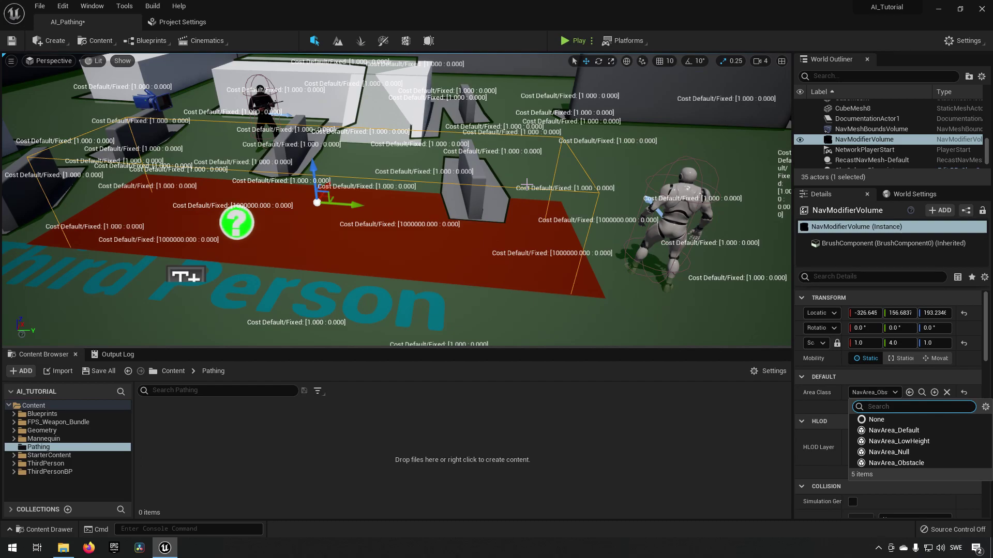
Move the Nav Modifier Volume into the gap between the two long white blocks and rotate it to about -89 degrees around Z.
right_click_drag(477, 201, 614, 254)
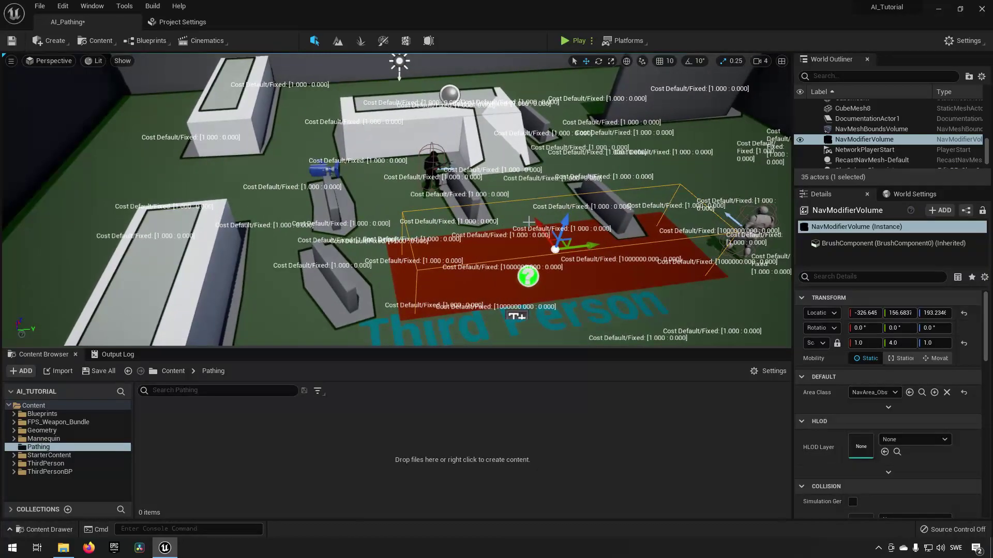
left_click_drag(589, 245, 229, 269)
key("e")
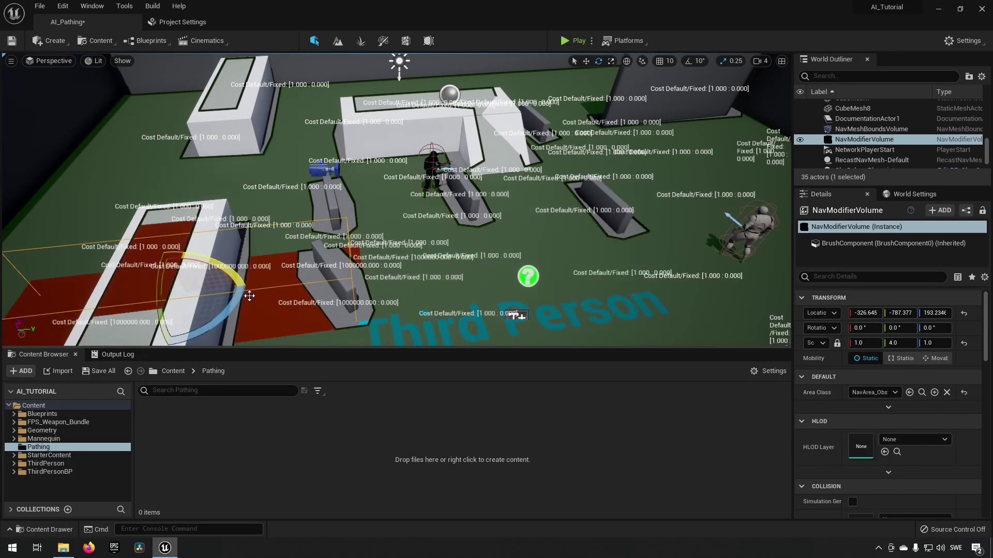
left_click_drag(239, 305, 427, 224)
key("w")
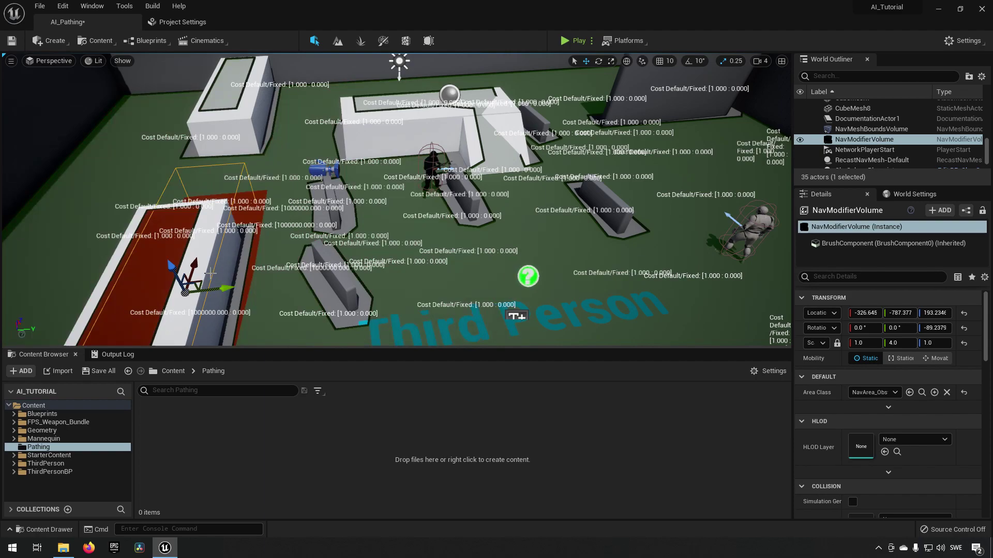
left_click_drag(226, 288, 260, 169)
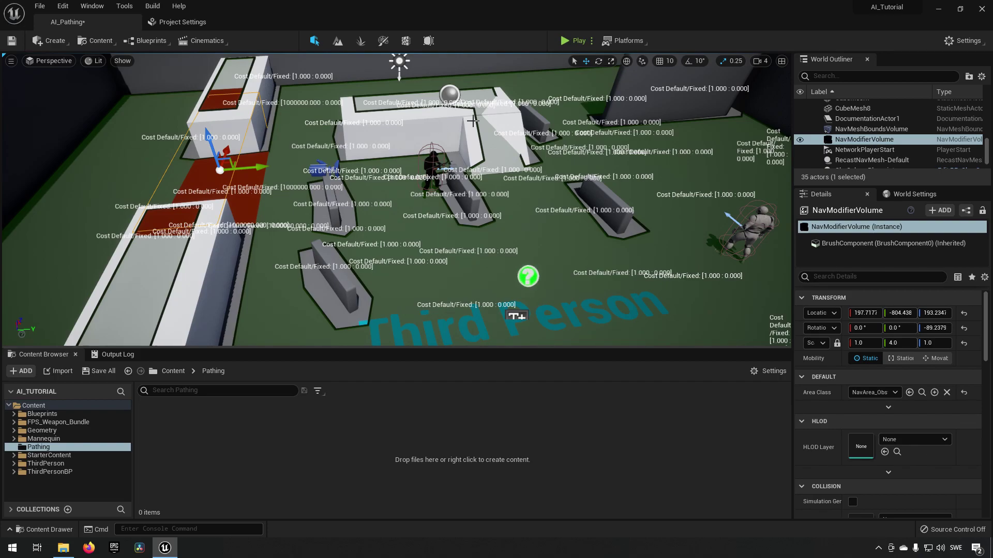
Examine the obstacle area between the white blocks and the navigation costs of the surrounding floor.
right_click_drag(472, 121, 225, 172)
key("a")
key("d")
right_click_drag(167, 202, 248, 164)
right_click_drag(453, 228, 463, 248)
key("w")
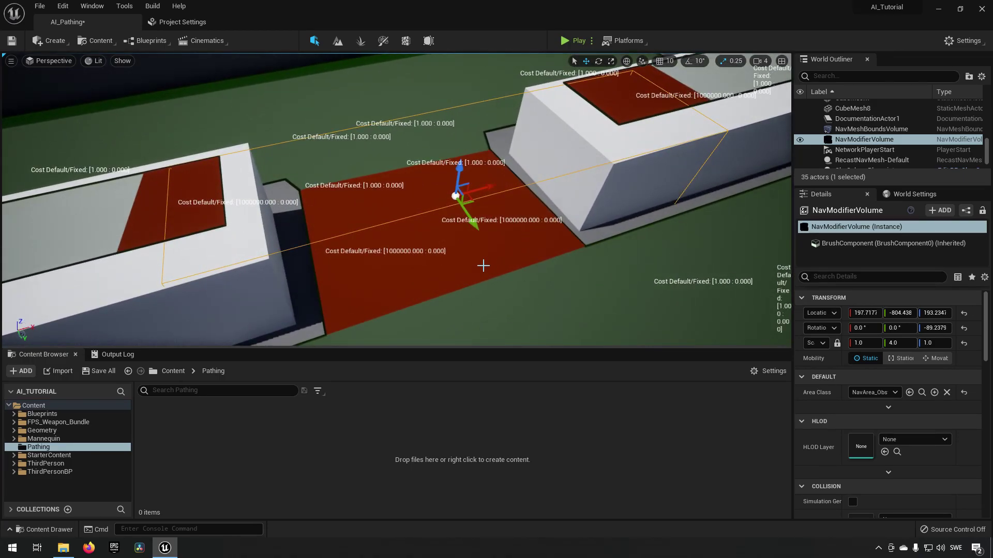
right_click_drag(469, 268, 606, 263)
key("s")
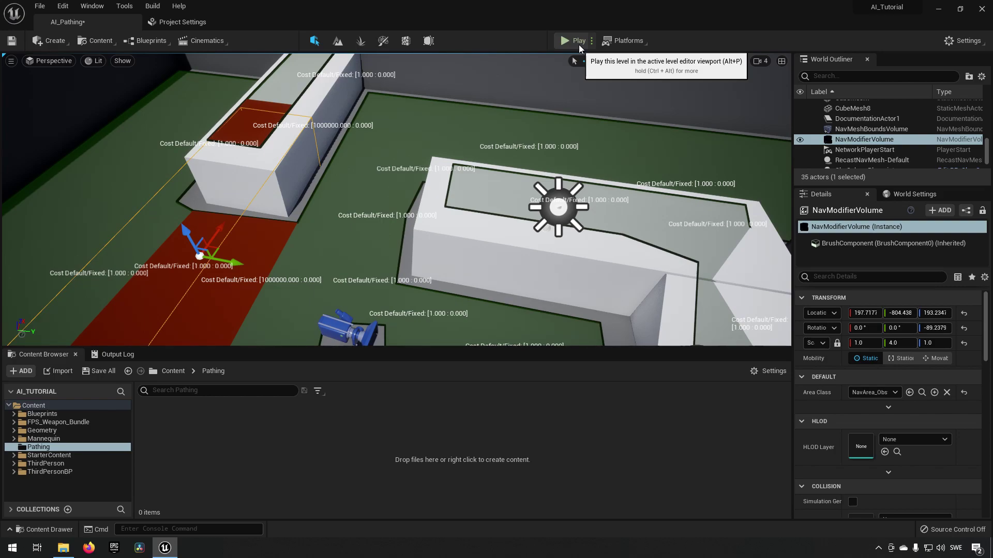
right_click_drag(482, 269, 492, 292)
key("a")
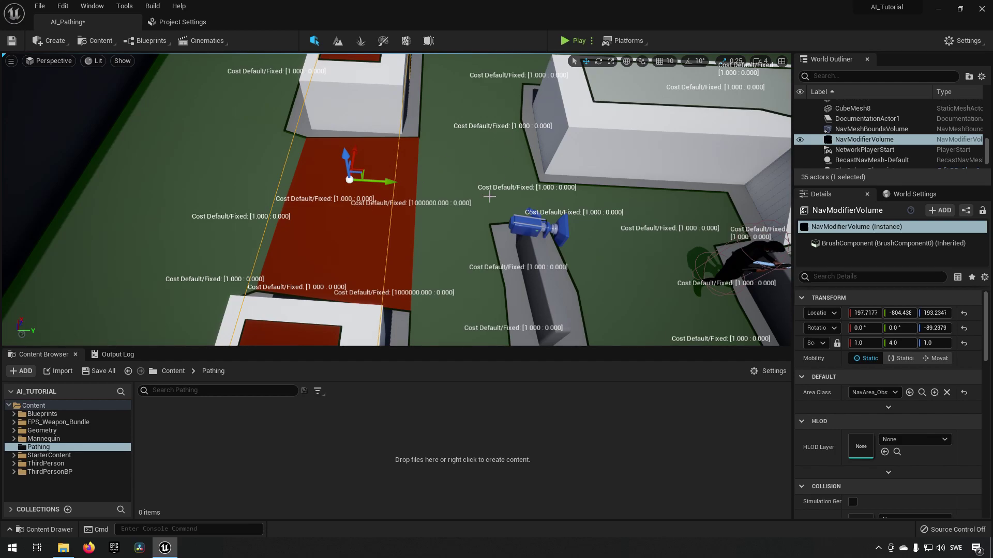
Play the level, run the player through the gap behind the white blocks to observe the soldier's route, and stop the session.
left_click(574, 41)
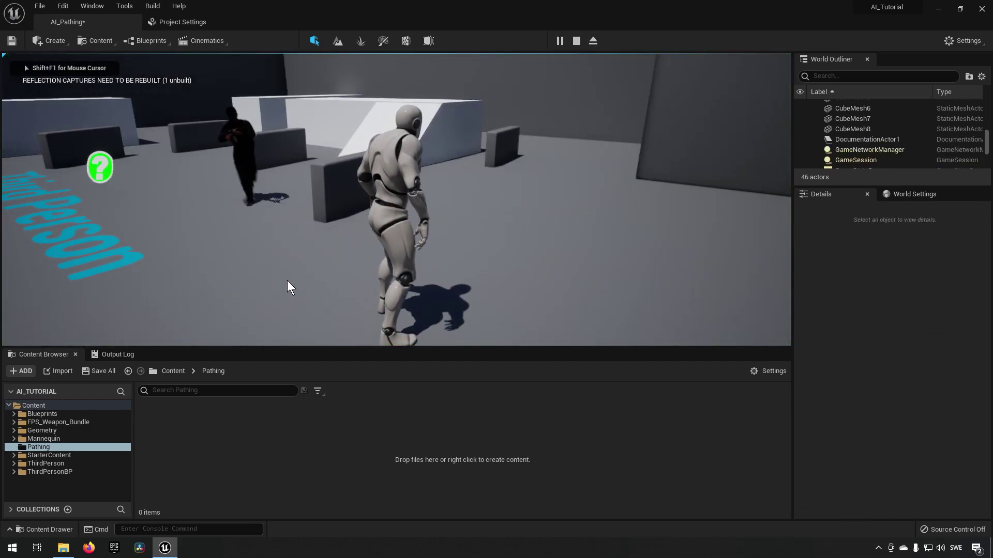
key("a")
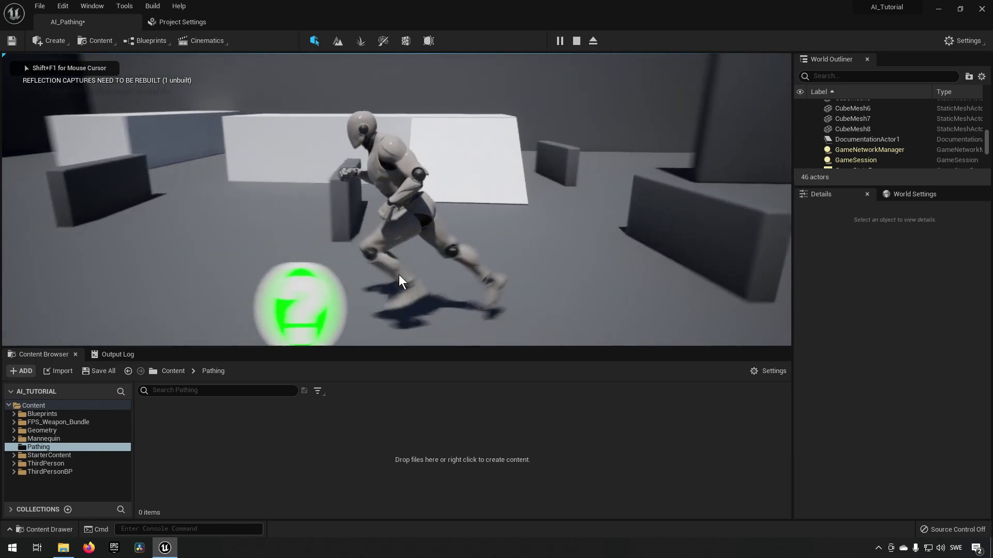
key("w")
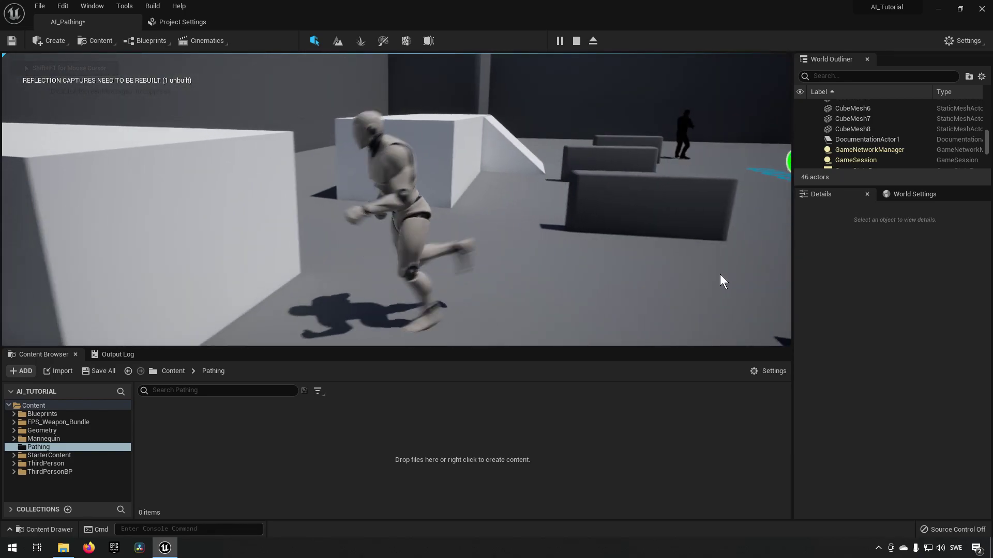
key("s")
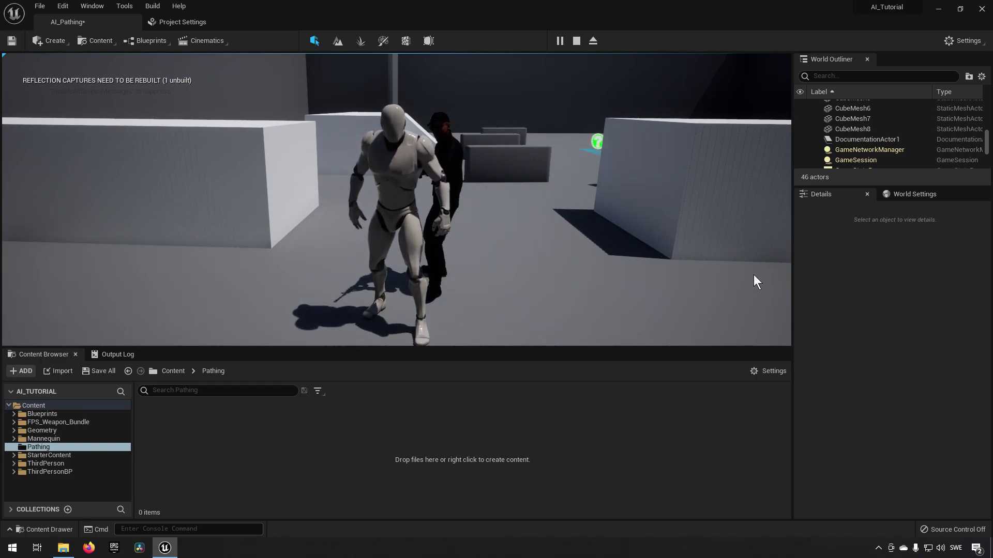
key("Escape")
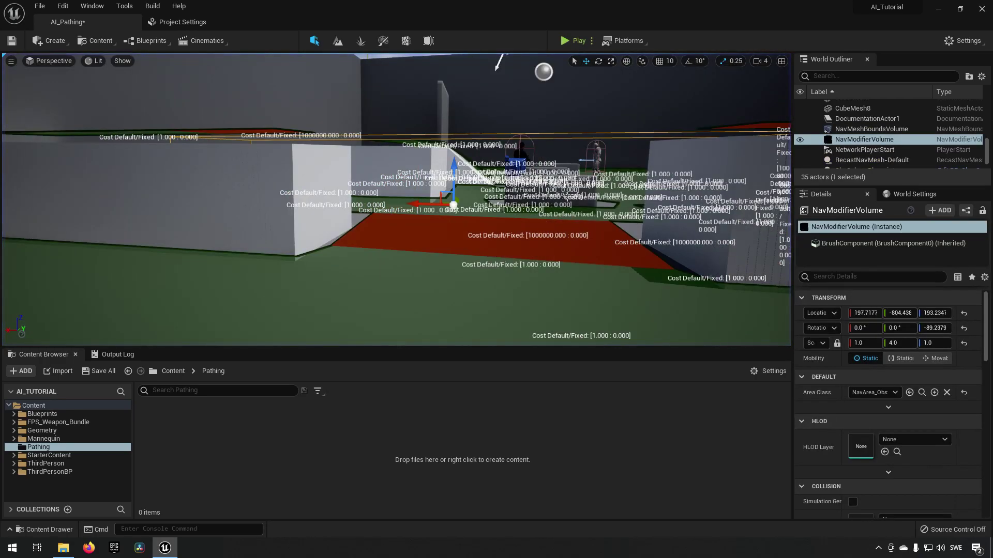
Move the end block of the long white wall along X to about -1868 to open a second passage.
mouse_move(568, 198)
right_mouse_down()
mouse_move(544, 314)
mouse_move(538, 235)
mouse_move(575, 333)
mouse_move(594, 331)
mouse_move(583, 327)
mouse_move(556, 184)
right_mouse_up()
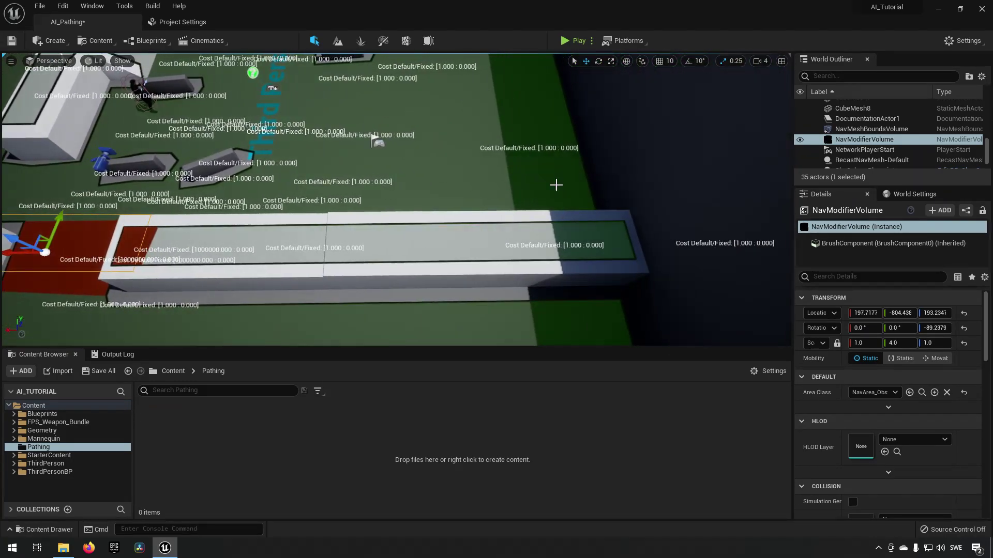
left_click(462, 259)
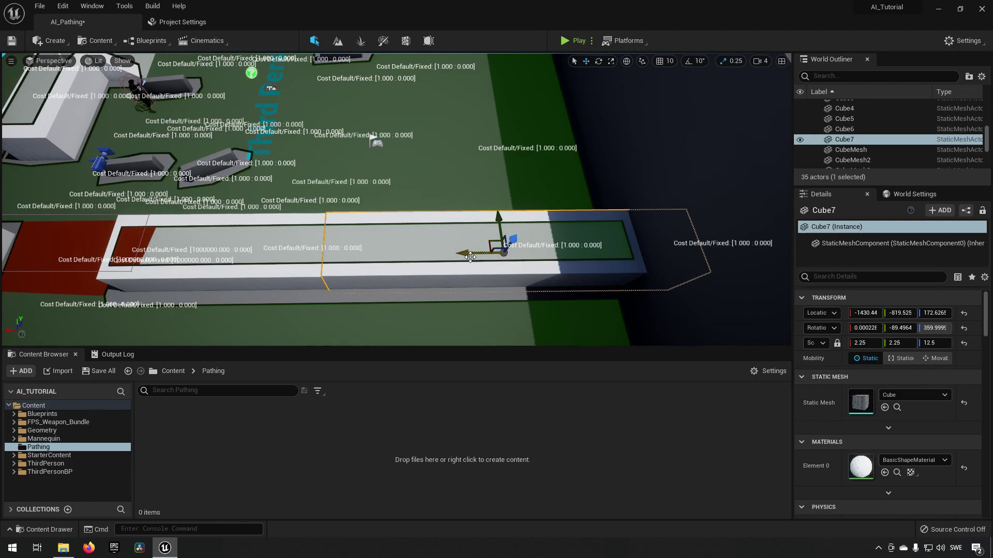
left_click_drag(470, 257, 587, 256)
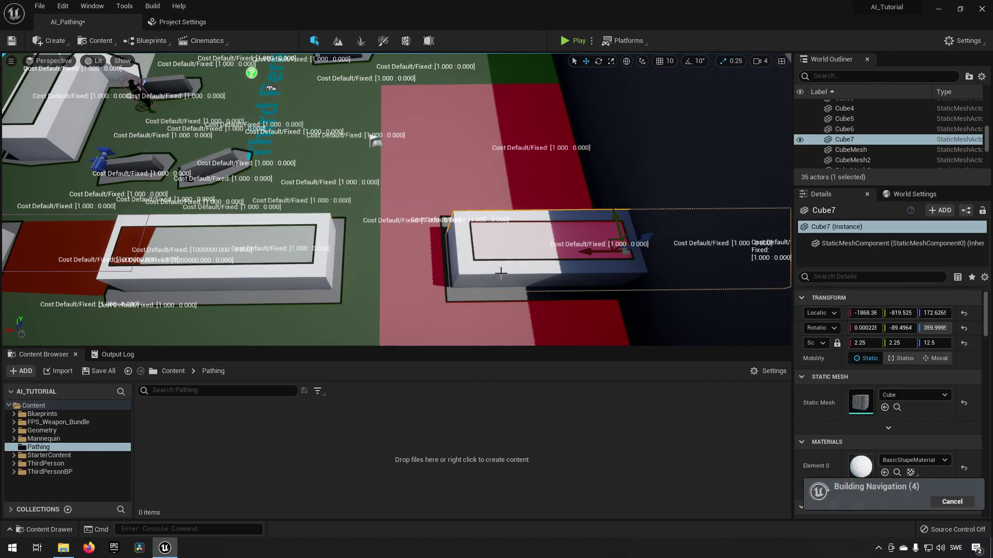
key("a")
right_click_drag(500, 273, 442, 272)
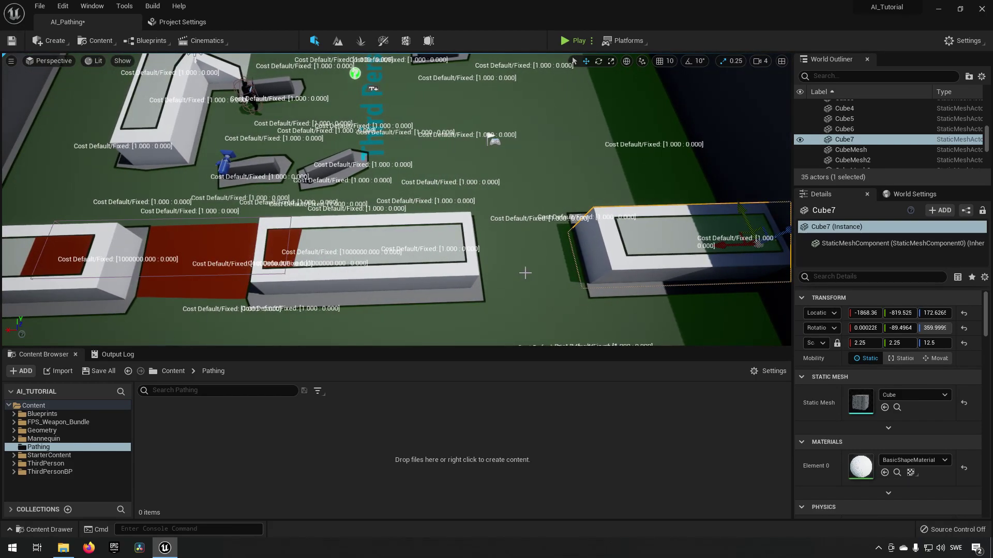
right_click_drag(509, 259, 325, 255)
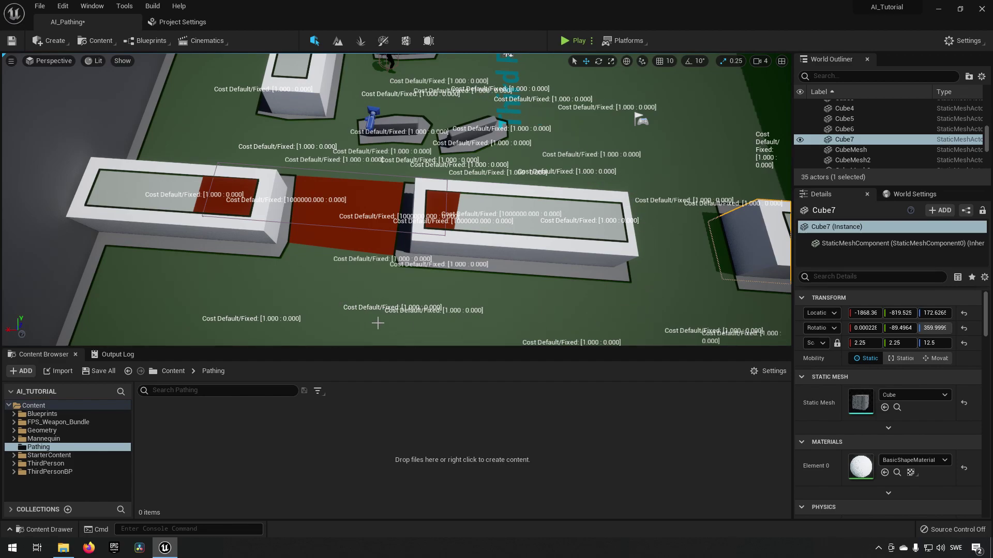
Play the level, run the player around the white blocks to observe the soldier's route through the second passage, and stop the session.
left_click(574, 40)
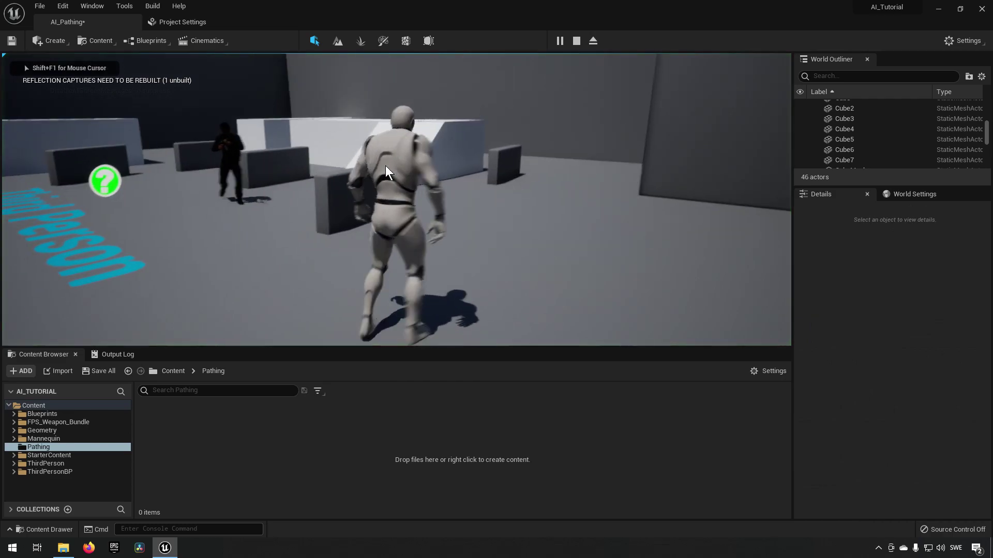
key("a")
key("w")
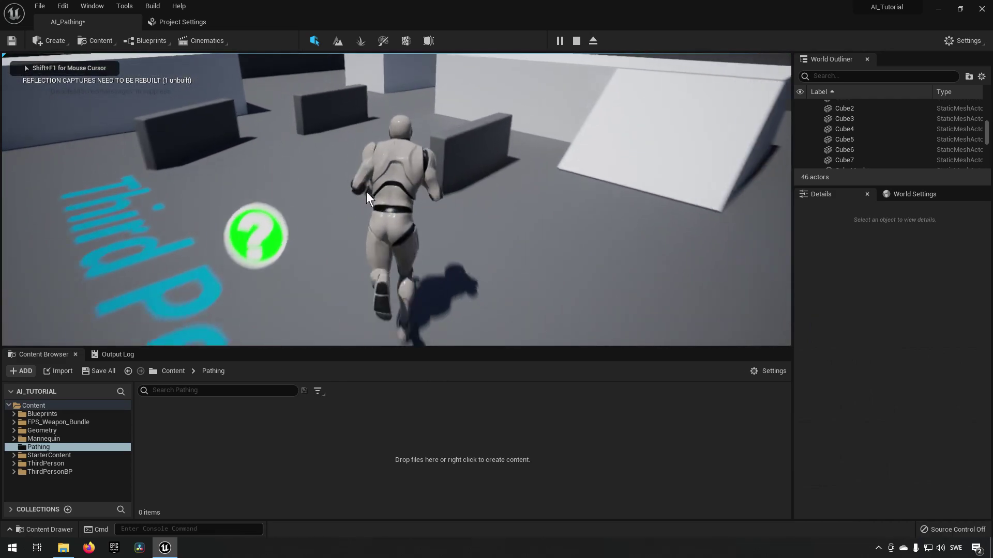
key("s")
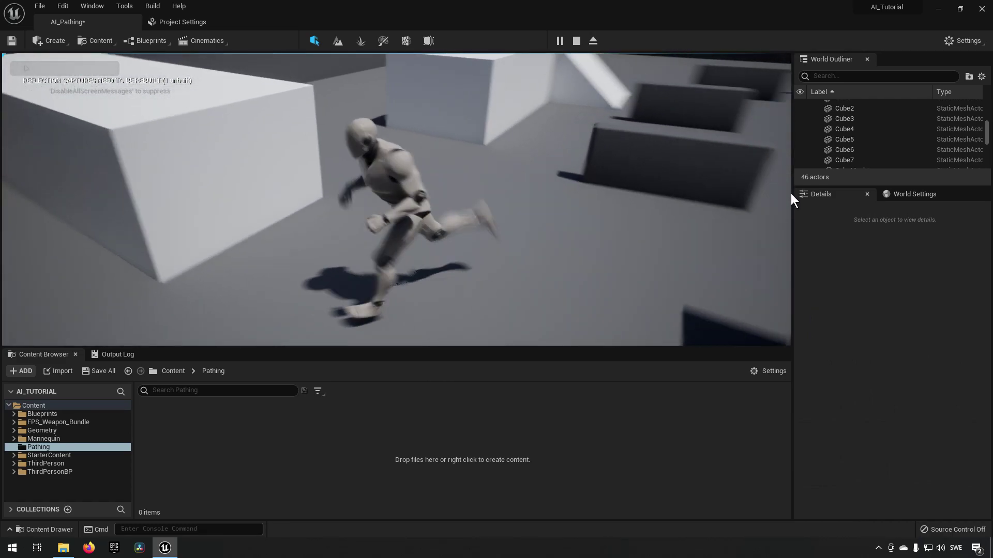
key("w")
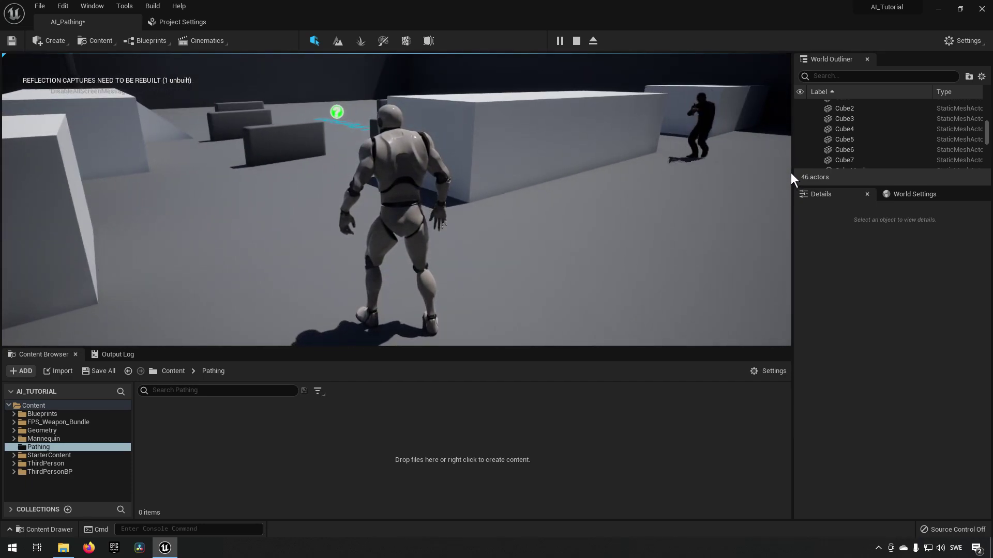
key("w")
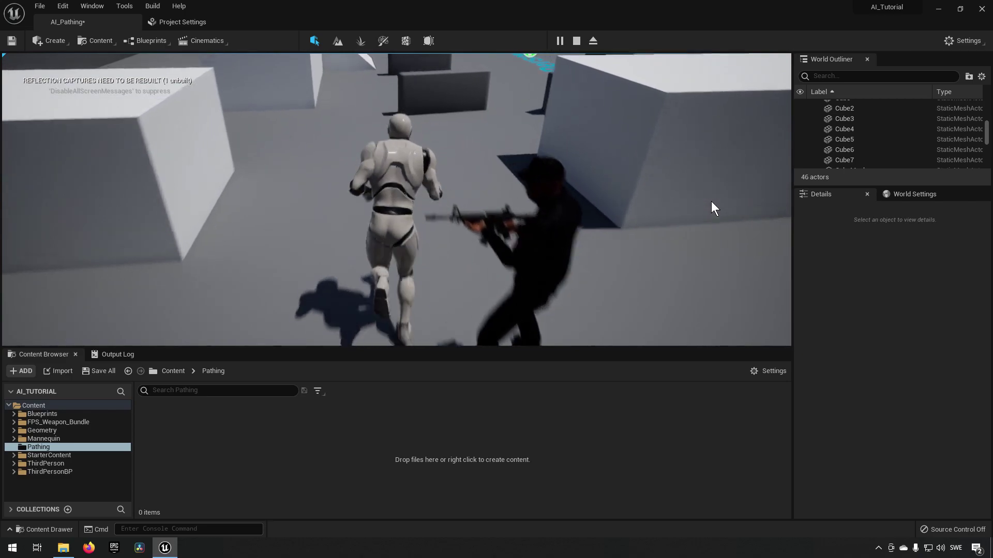
key("Escape")
Select the Nav Modifier Volume between the white blocks and examine the navigation costs across the floor between the soldier and the player.
right_click_drag(563, 162, 447, 170)
left_click(396, 183)
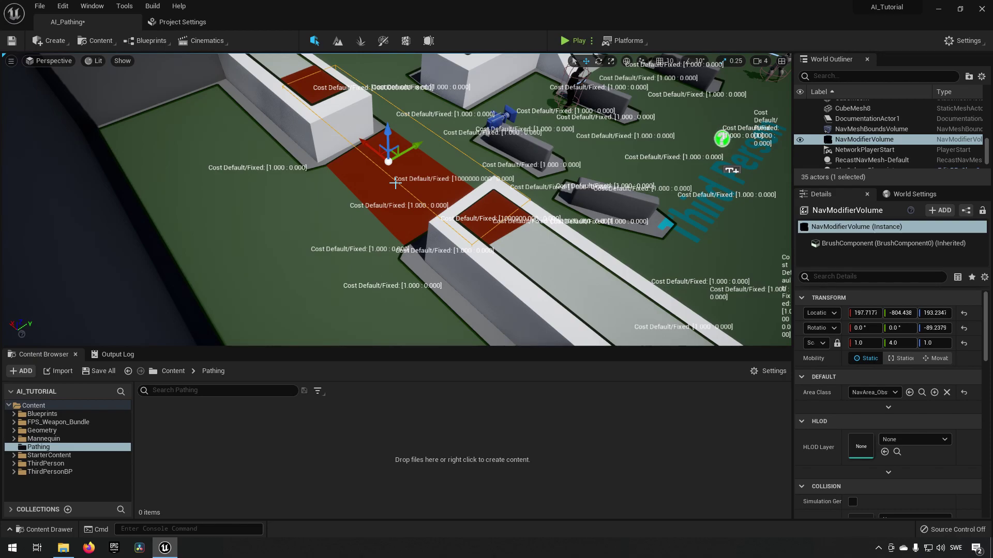
mouse_move(582, 212)
right_mouse_down()
mouse_move(591, 213)
mouse_move(556, 210)
right_mouse_up()
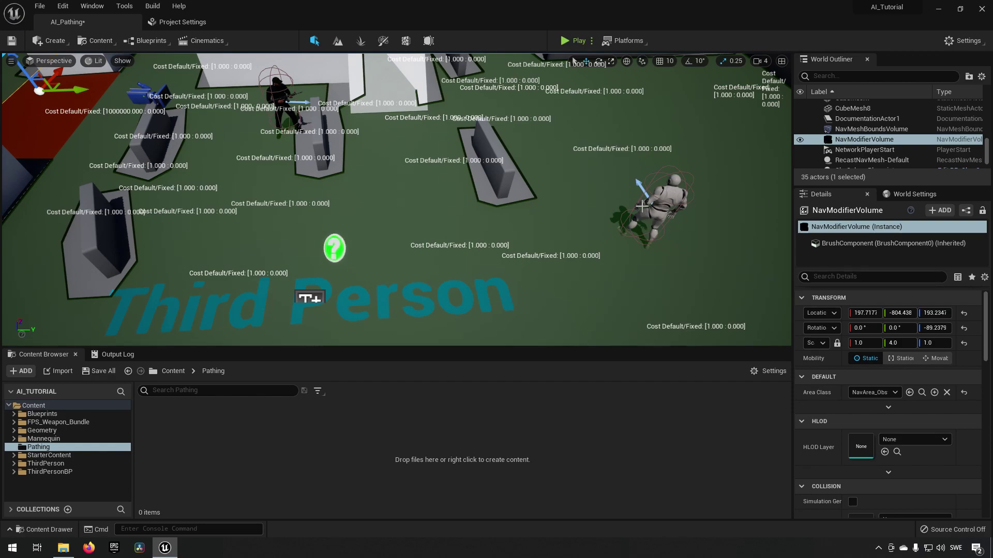
left_click_drag(407, 231, 453, 231, "alt")
mouse_move(453, 231)
right_mouse_down()
mouse_move(494, 234)
mouse_move(455, 225)
right_mouse_up()
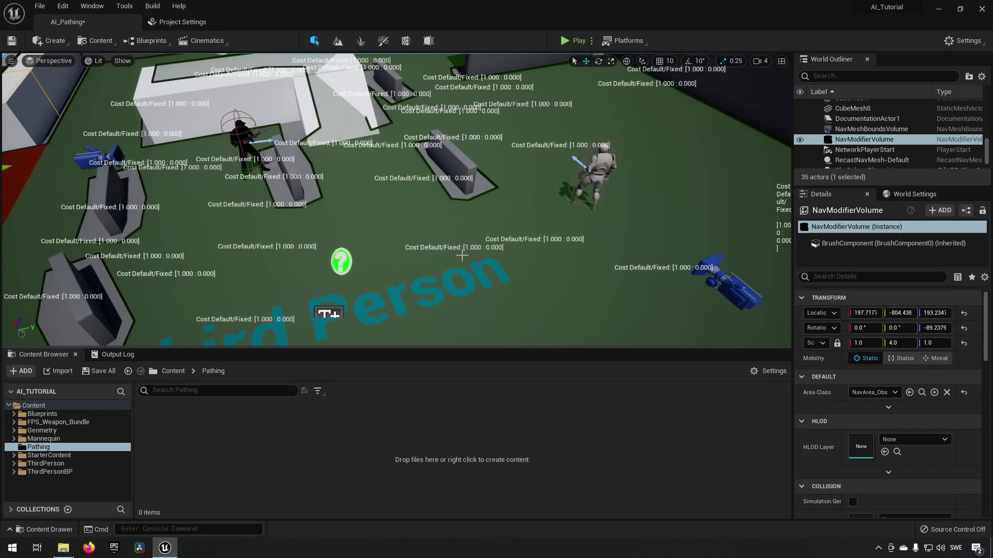
Create a Blueprint class with NavArea as parent in the Pathing folder and name it BP_NavAreaExpensive.
right_click(285, 441)
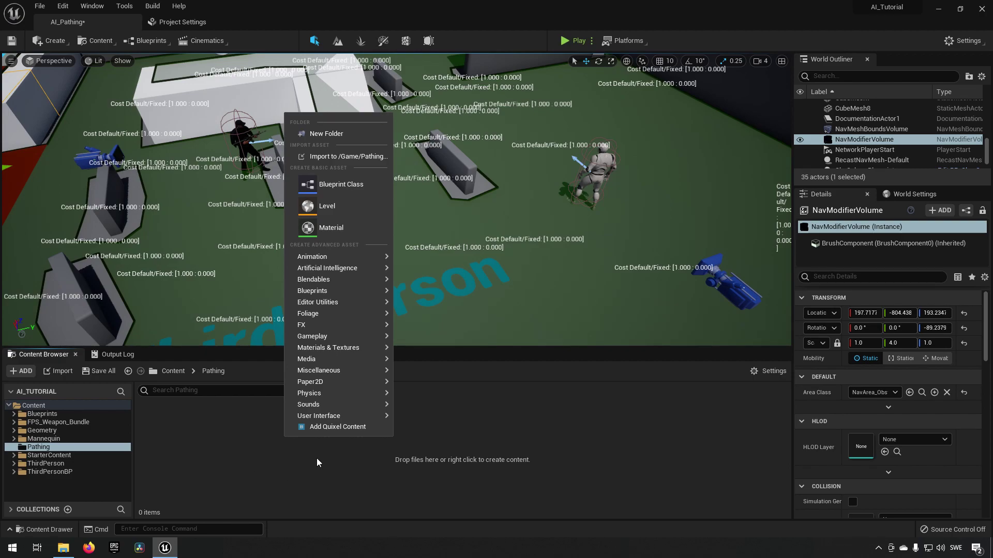
left_click(331, 184)
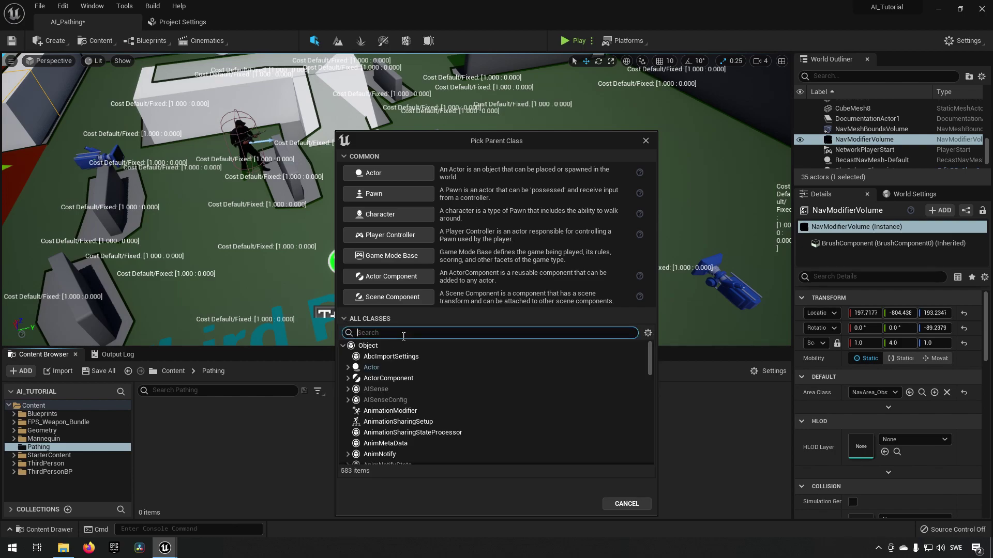
type("nav")
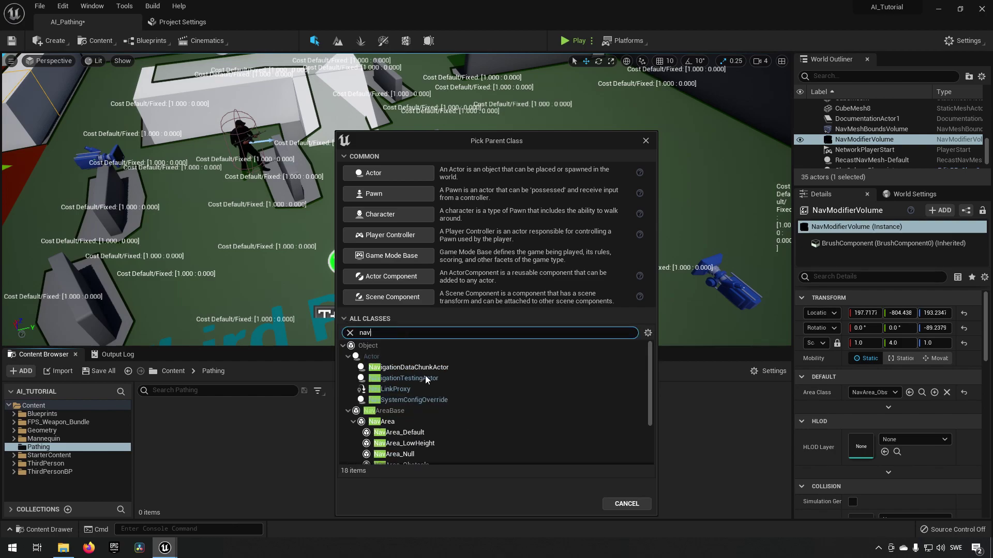
scroll(461, 408, "down", 3)
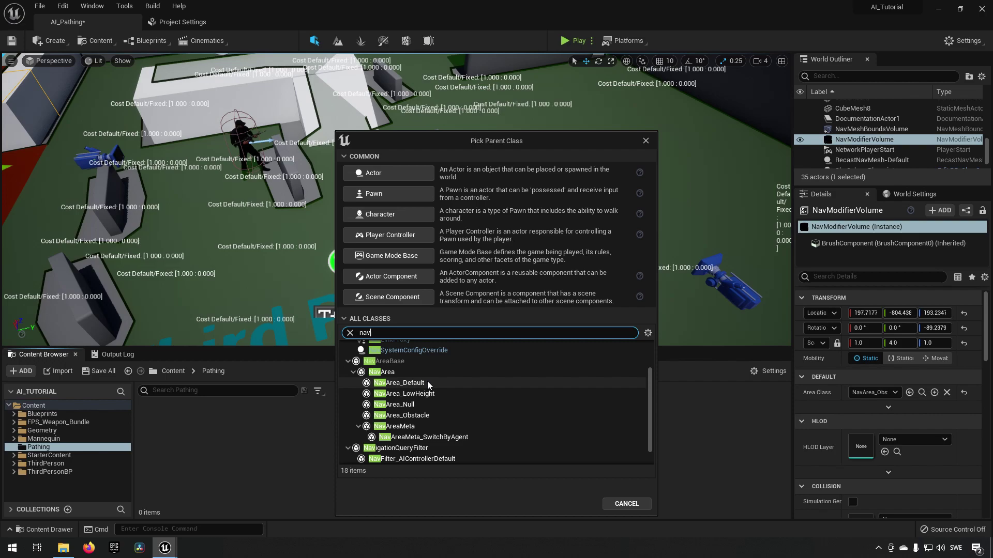
left_click(396, 372)
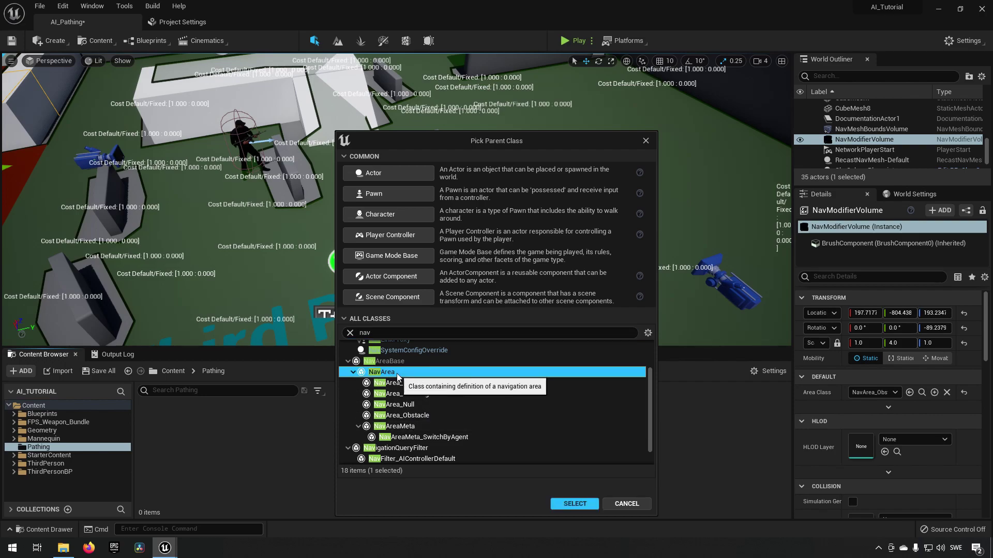
left_click(575, 504)
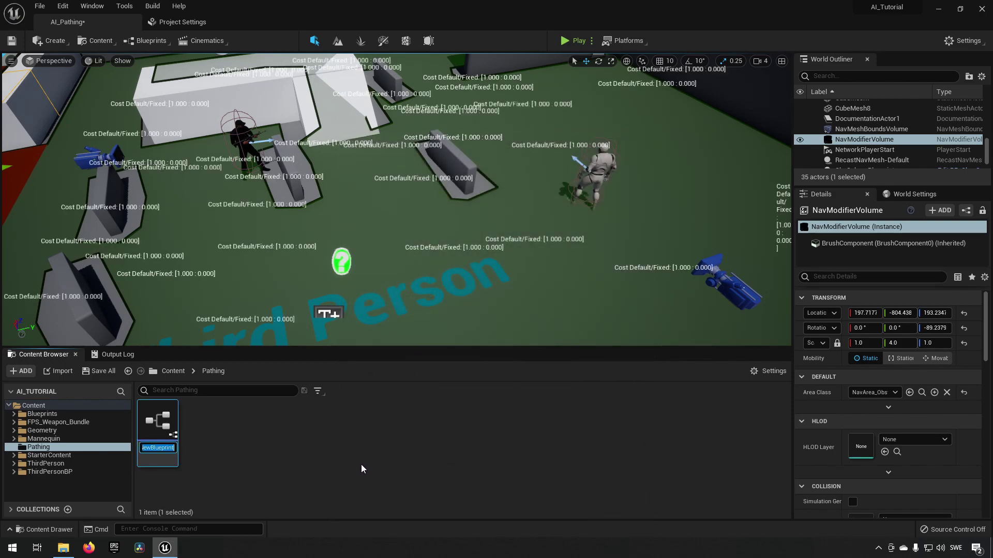
type("BP_")
type("NavArea")
type("E")
type("xpensive")
key("Return")
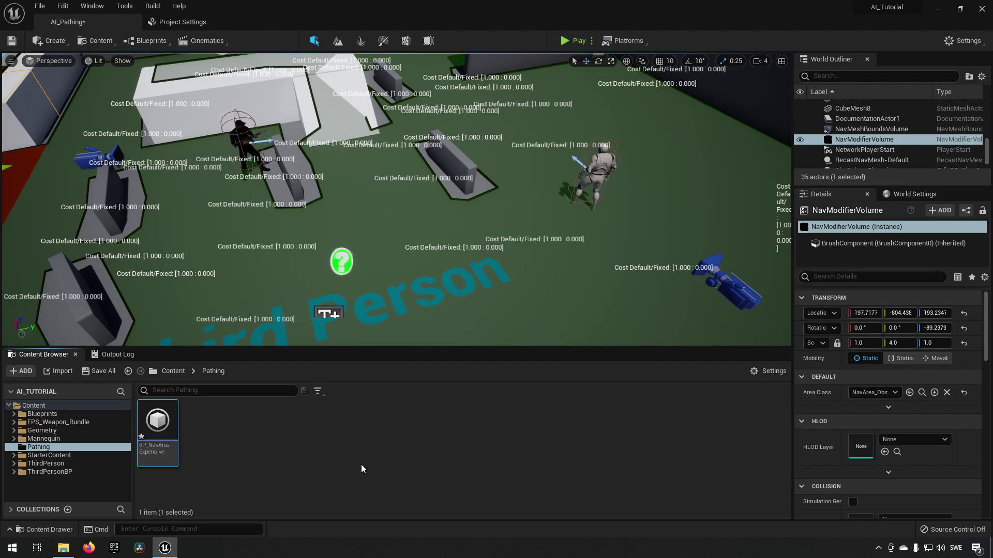
Open BP_NavAreaExpensive, dock its editor in the main window, and compare its cost settings with the cost labels in the AI_Pathing level.
double_click(158, 421)
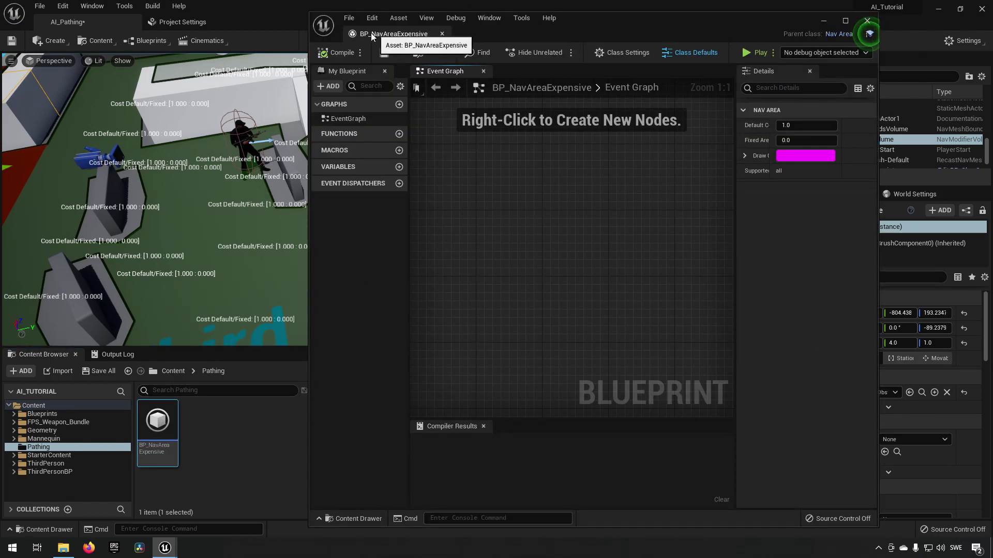
left_click_drag(371, 33, 278, 27)
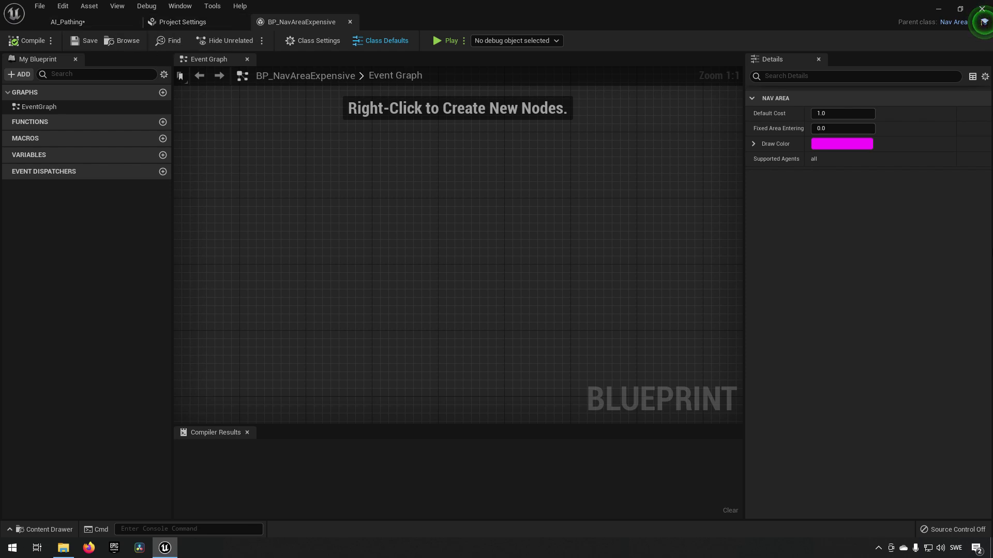
left_click(110, 23)
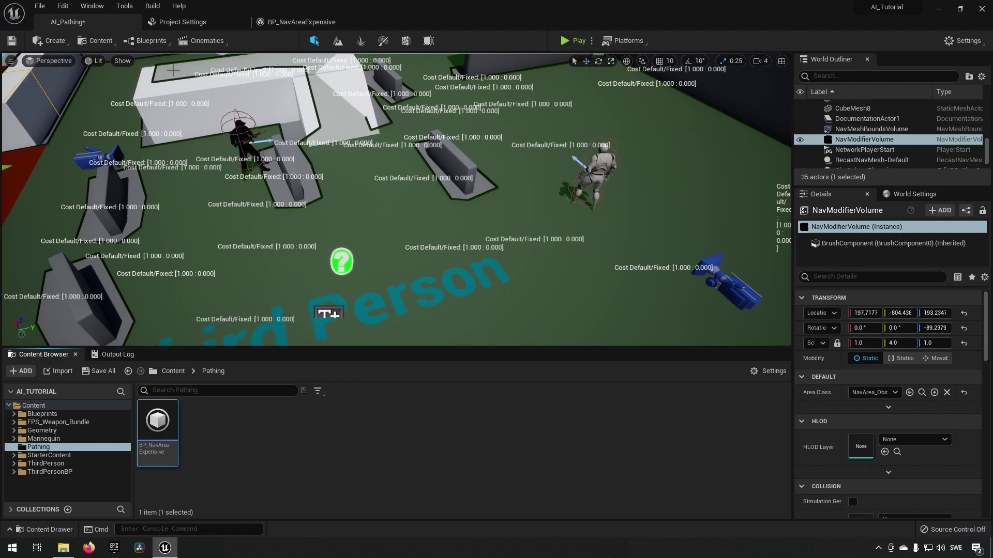
left_click(296, 23)
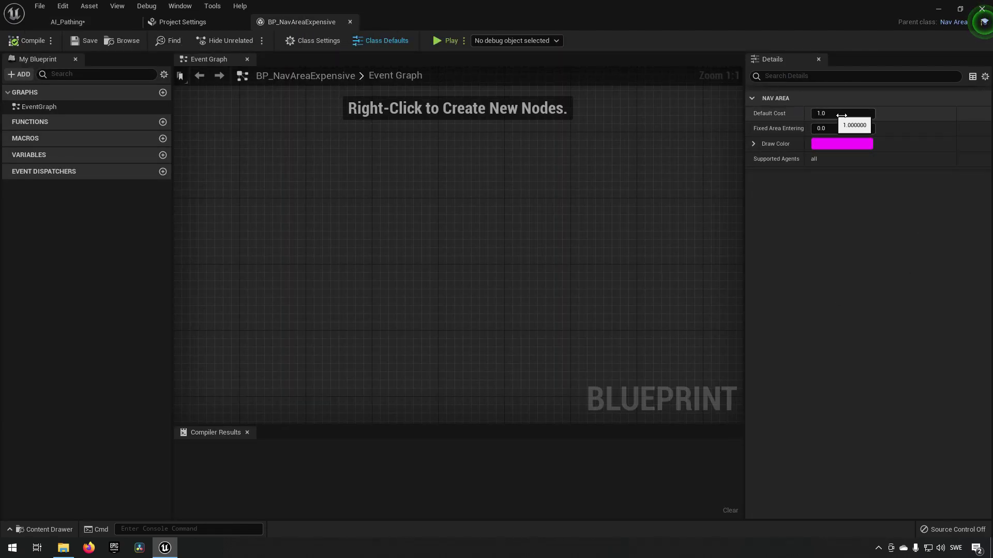
left_click(83, 21)
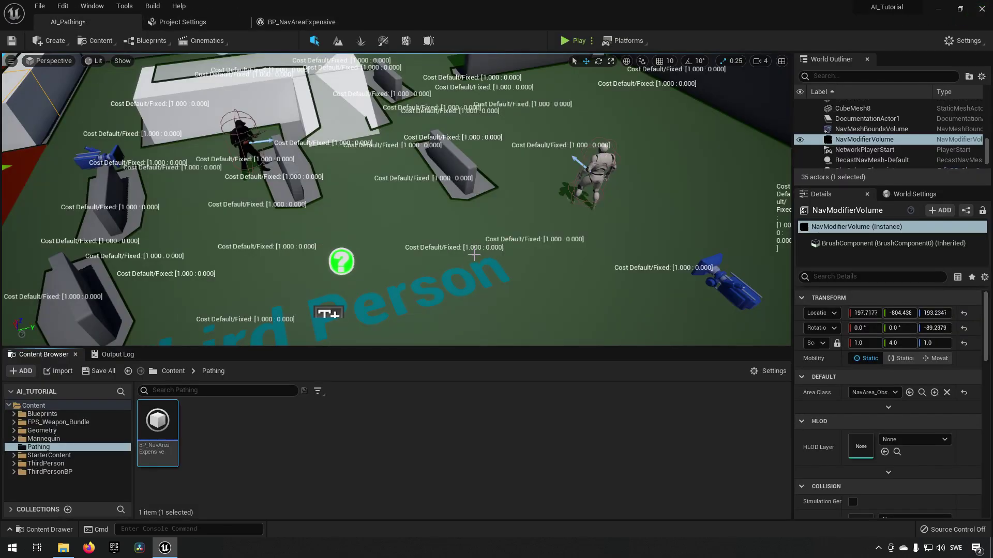
right_click_drag(481, 253, 323, 219)
left_click(300, 22)
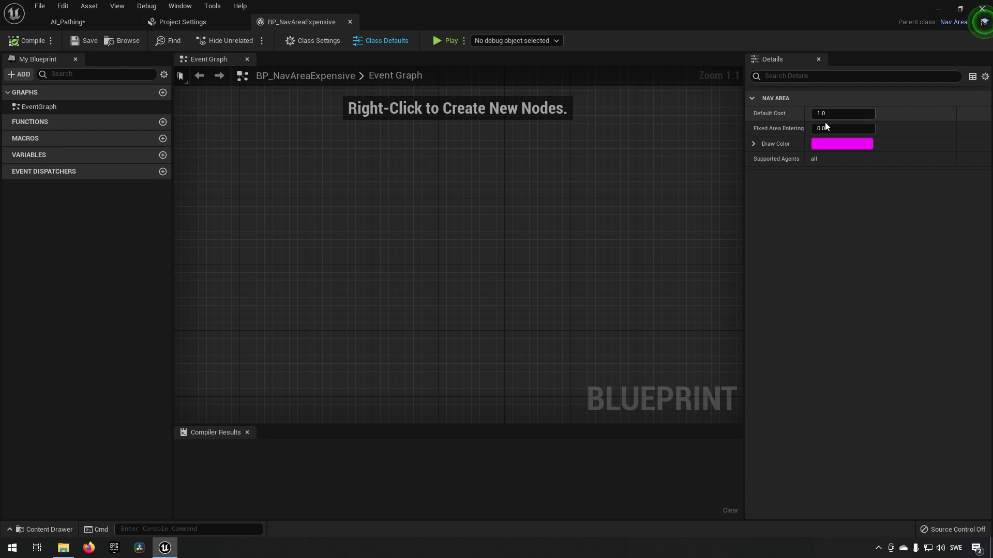
Set the Draw Color of BP_NavAreaExpensive to a saturated pinkish red with a hue of about 347.
left_click(847, 132)
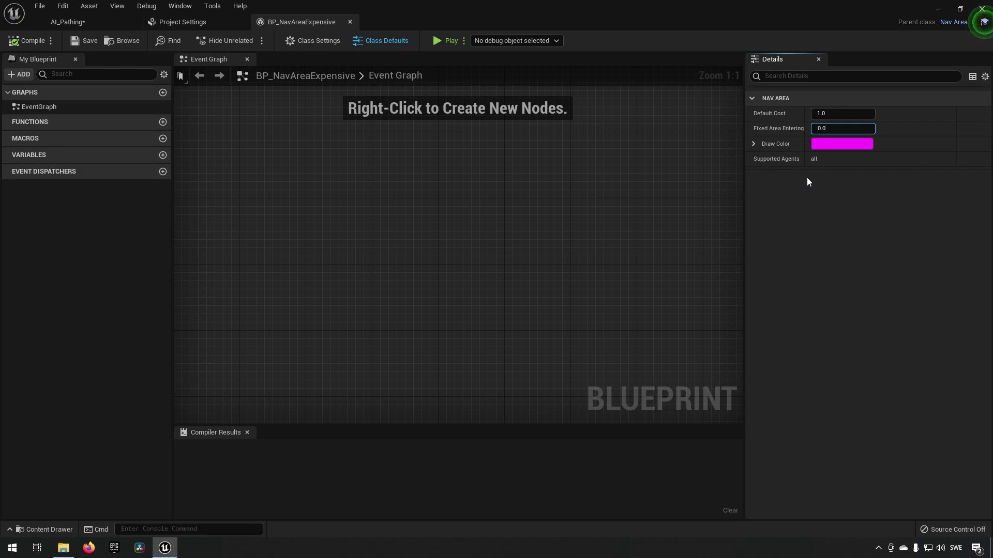
left_click(831, 150)
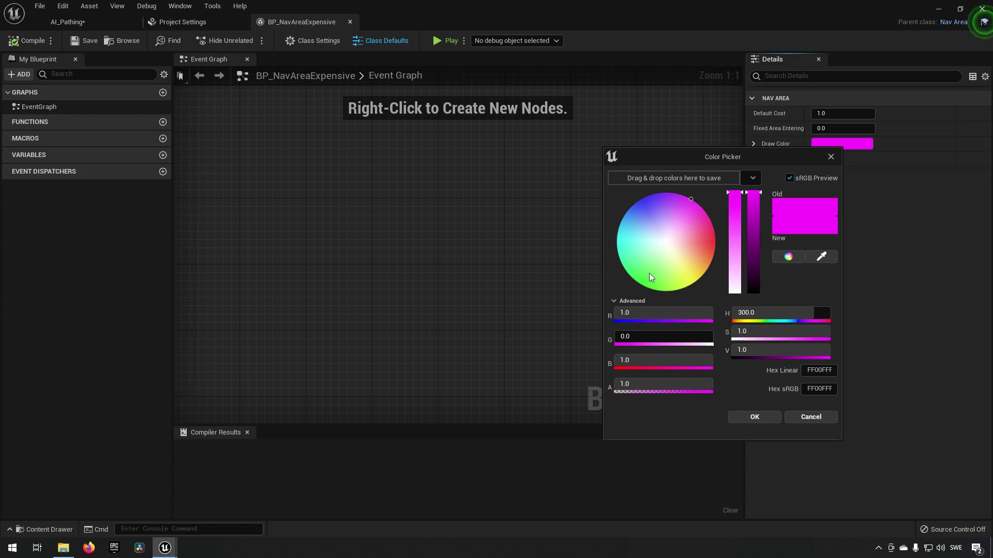
left_click_drag(706, 234, 738, 225)
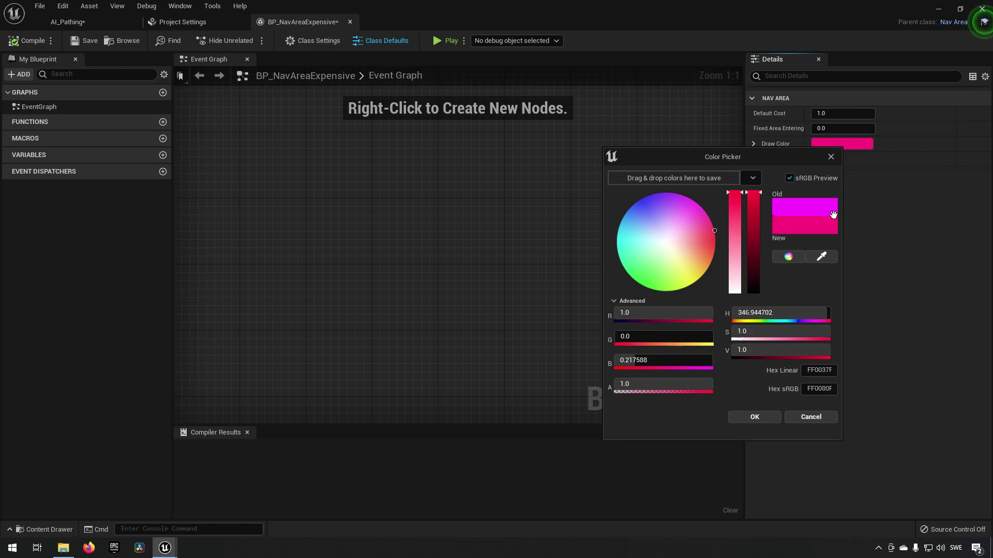
left_click(756, 415)
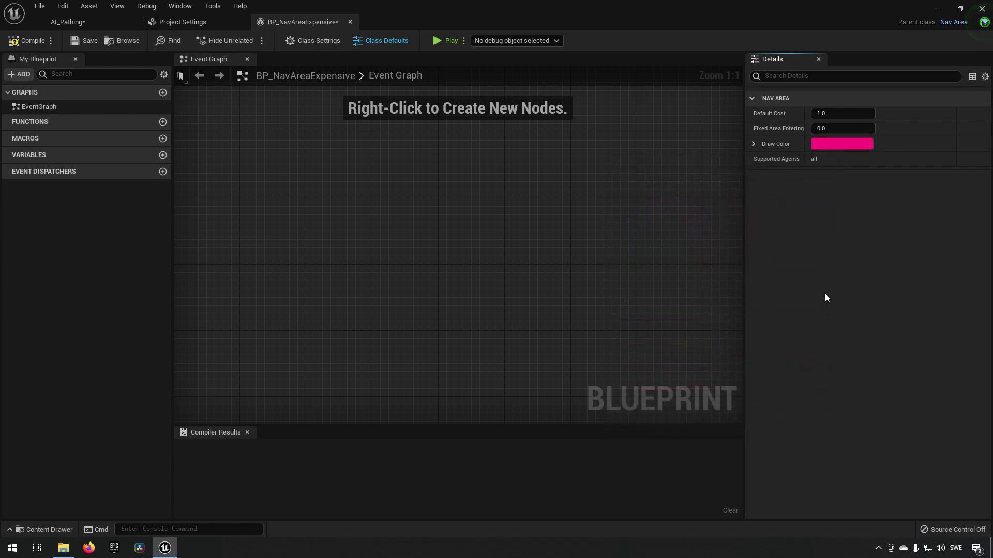
Set the Default Cost of BP_NavAreaExpensive to 100 and save the asset.
left_click(841, 118)
type("100")
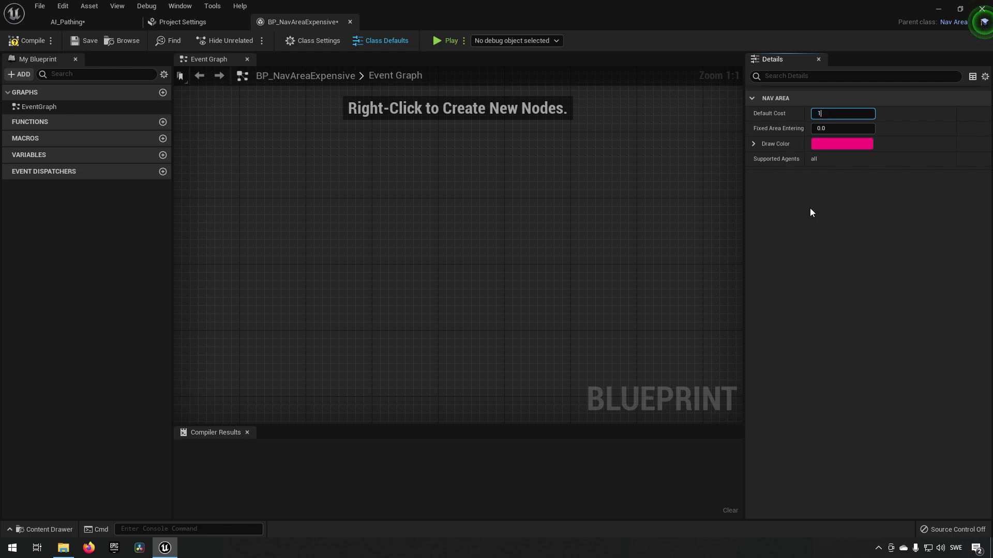
key("Return")
left_click(83, 23)
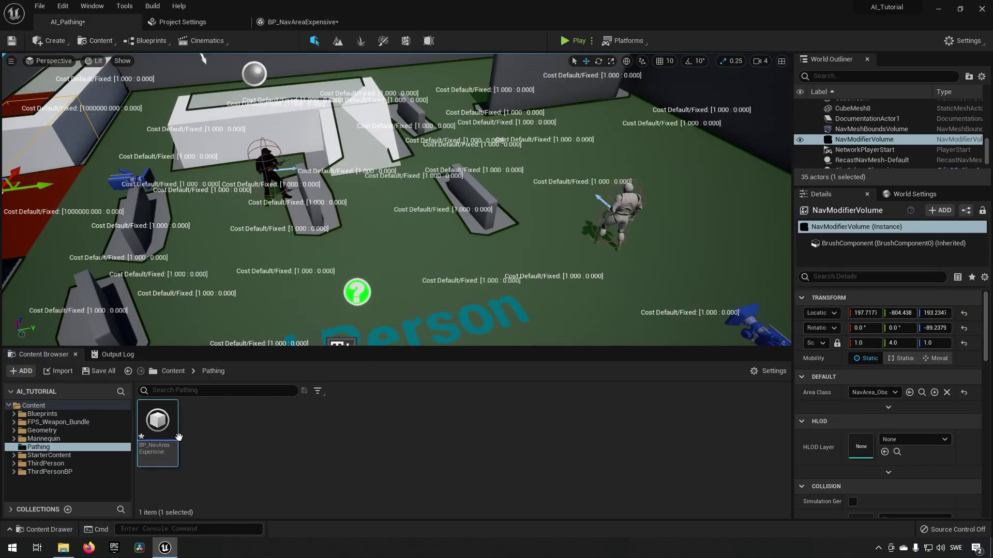
left_click(175, 434)
key("ctrl+s")
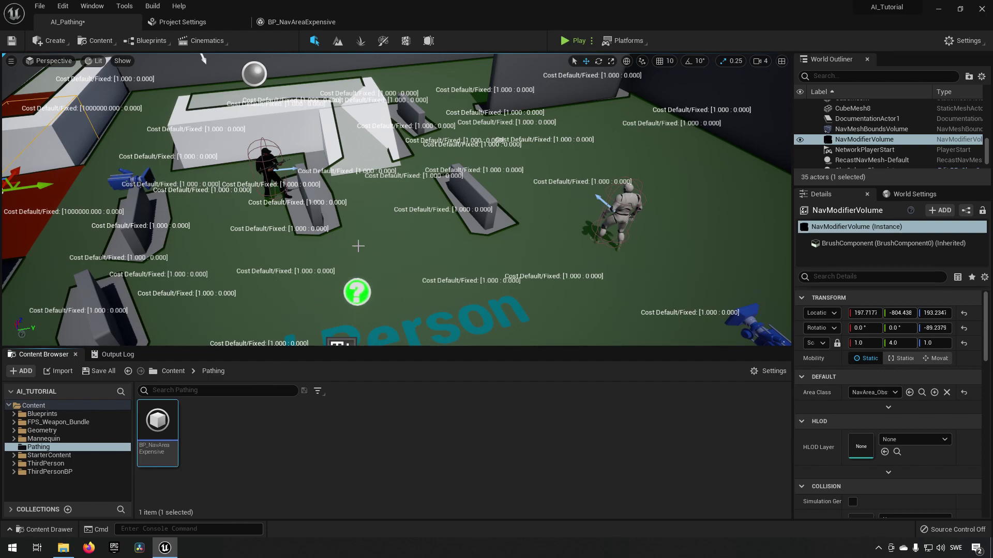
Duplicate the Nav Modifier Volume and move the copy onto the open floor at about X -428, Y 281.
right_click_drag(71, 157, 124, 144)
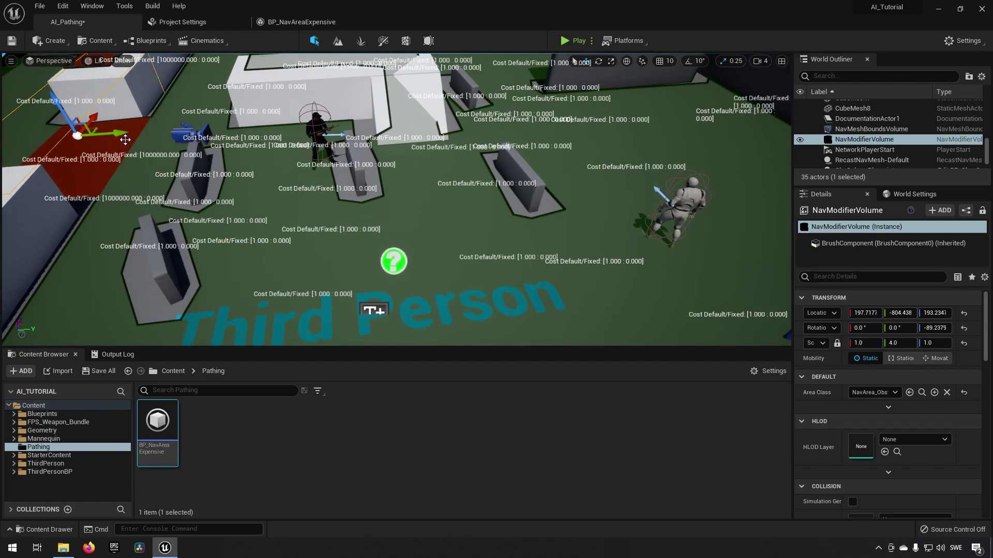
left_click_drag(121, 135, 509, 148)
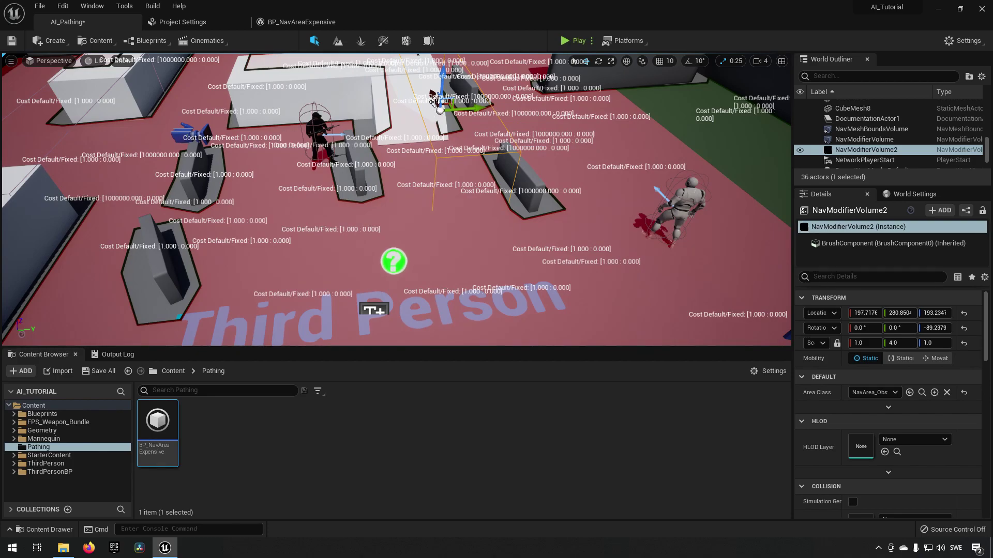
left_click_drag(436, 113, 500, 272)
right_click_drag(500, 272, 414, 243)
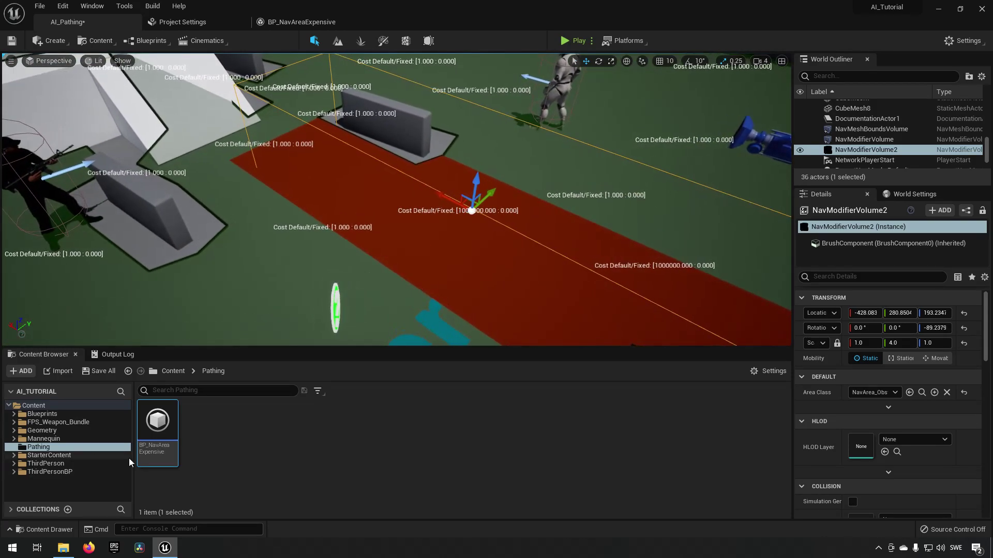
Set the duplicated volume's Area Class to BP_NavAreaExpensive and inspect the cost of its area on the floor.
left_click(867, 393)
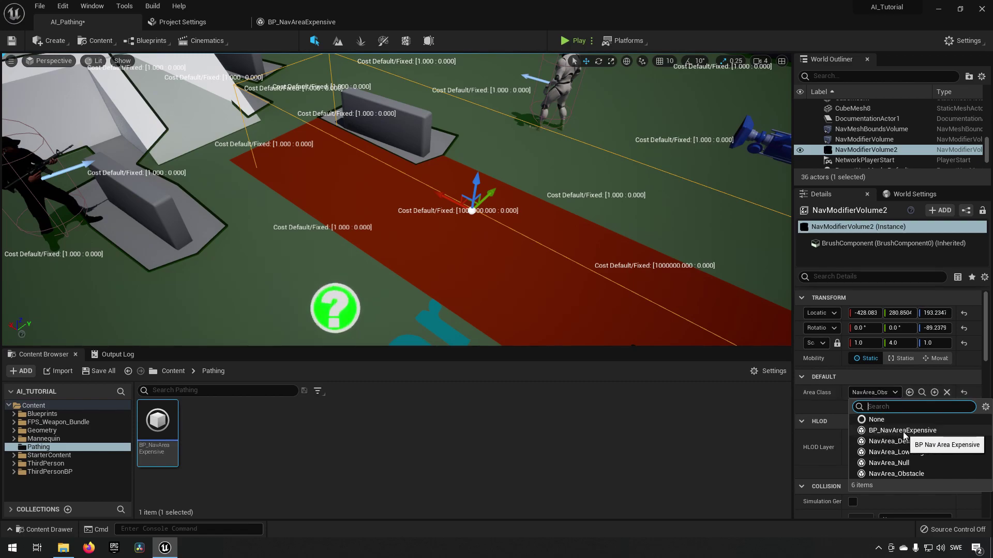
left_click(882, 431)
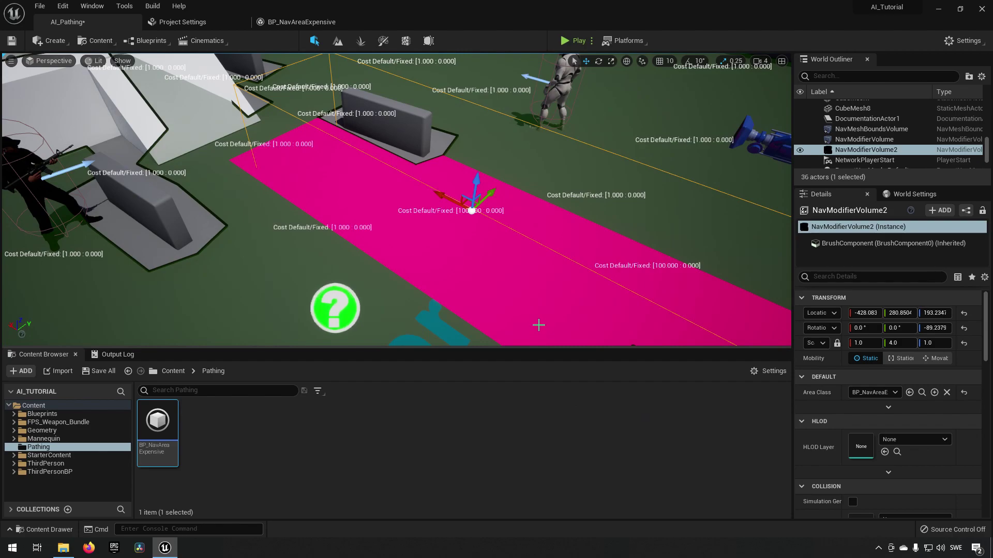
right_click_drag(421, 234, 466, 143)
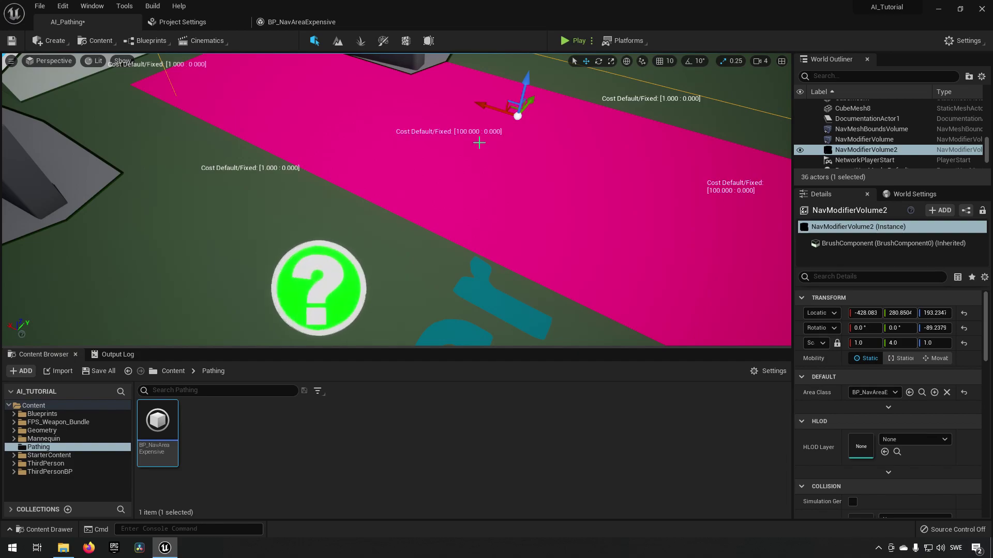
right_click_drag(497, 222, 556, 212)
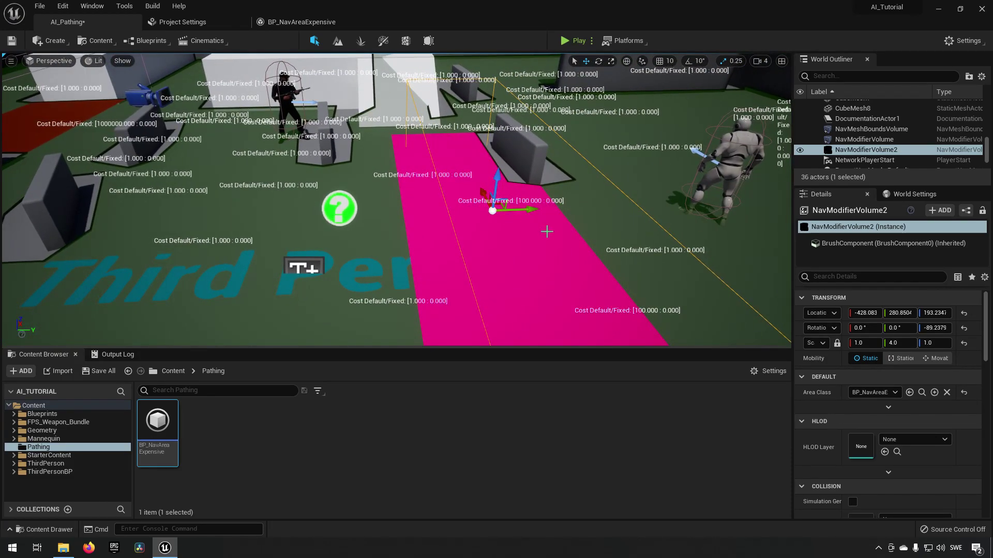
Play-test the level with the AI debugger's Navmesh overlay, watching how the soldier paths around the pink expensive area as the player moves.
left_click(569, 40)
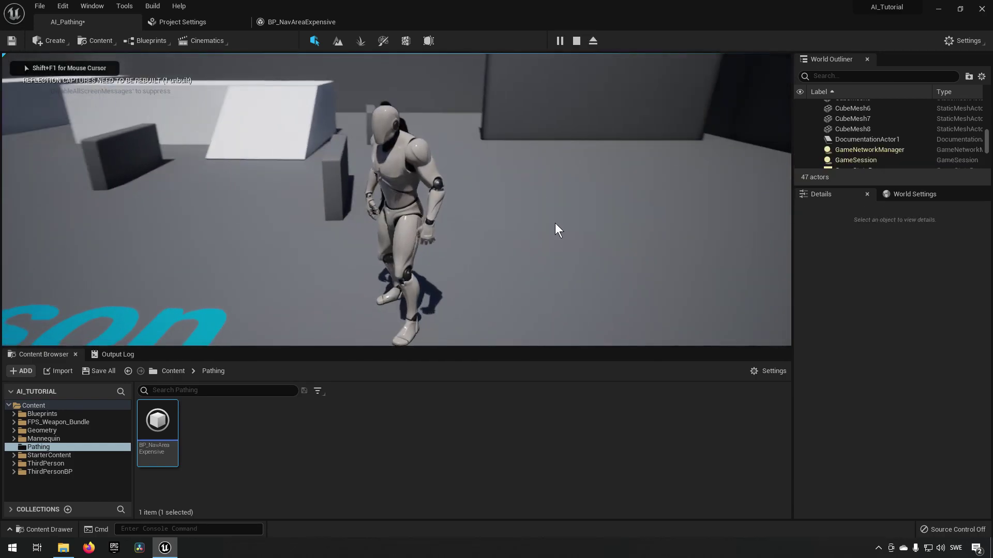
key("apostrophe")
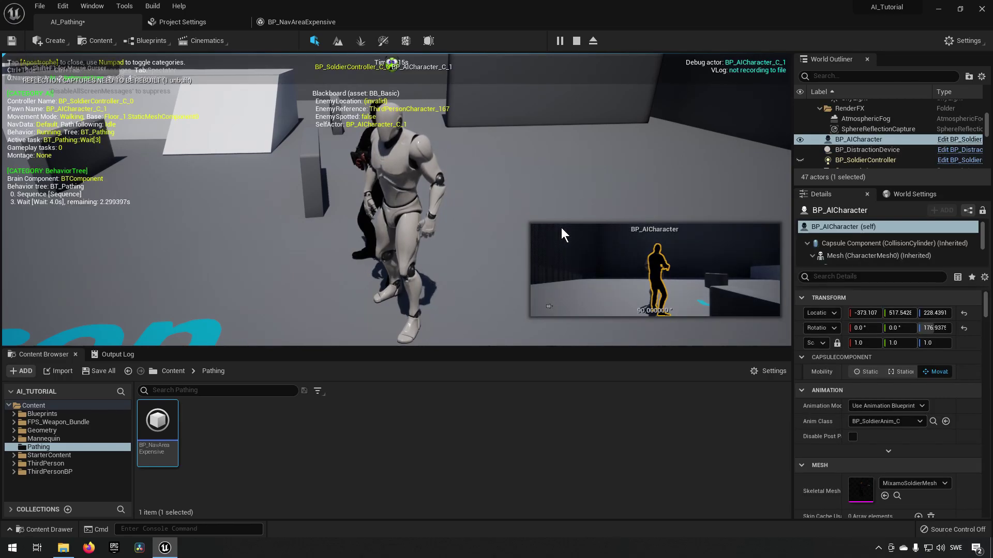
key("a")
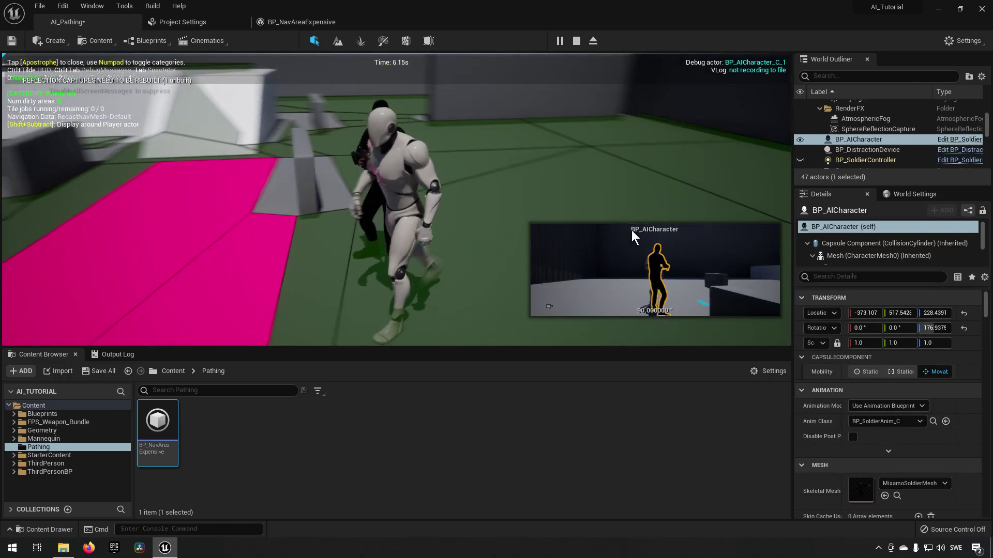
key("s")
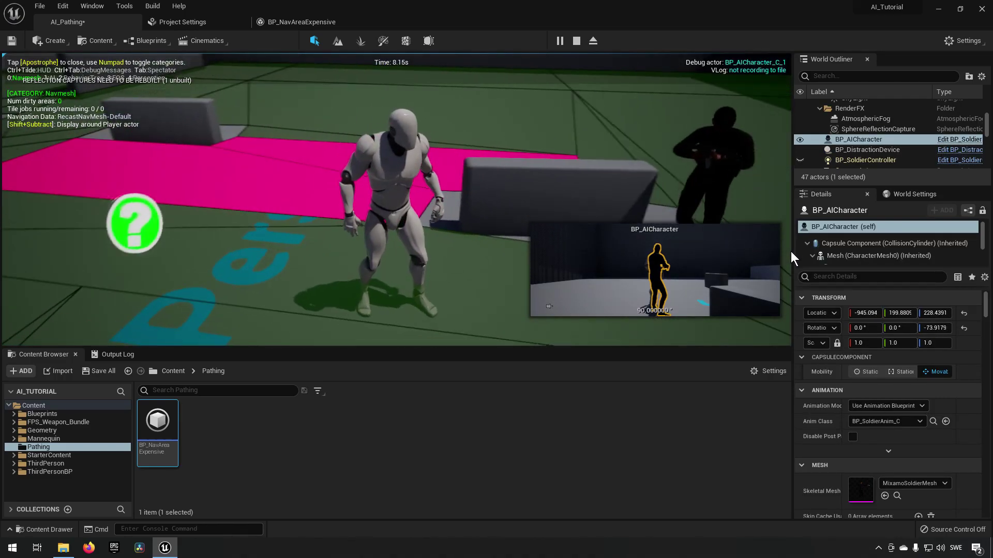
key("a")
key("w")
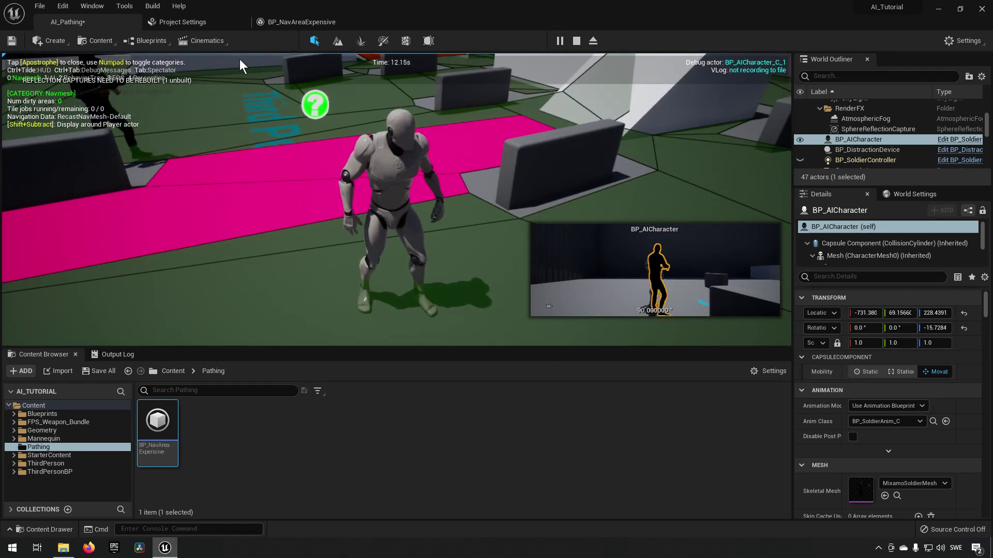
key("s")
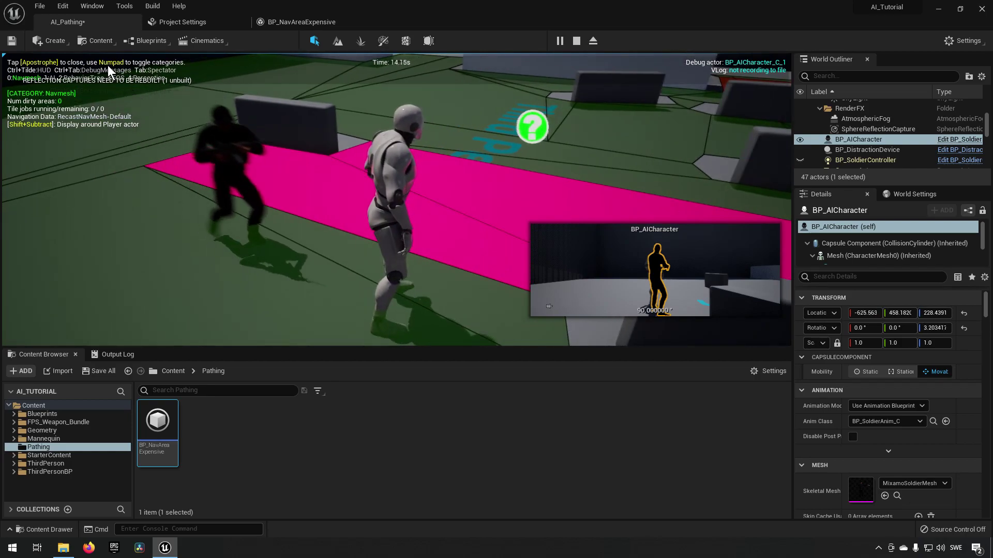
key("Escape")
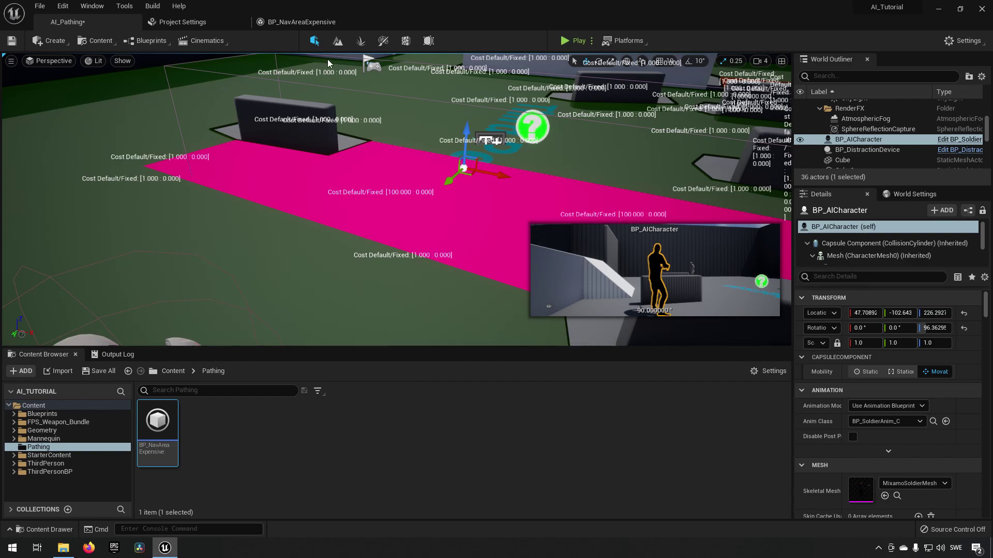
Compile the BP_NavAreaExpensive blueprint and return to the AI_Pathing level.
left_click(302, 22)
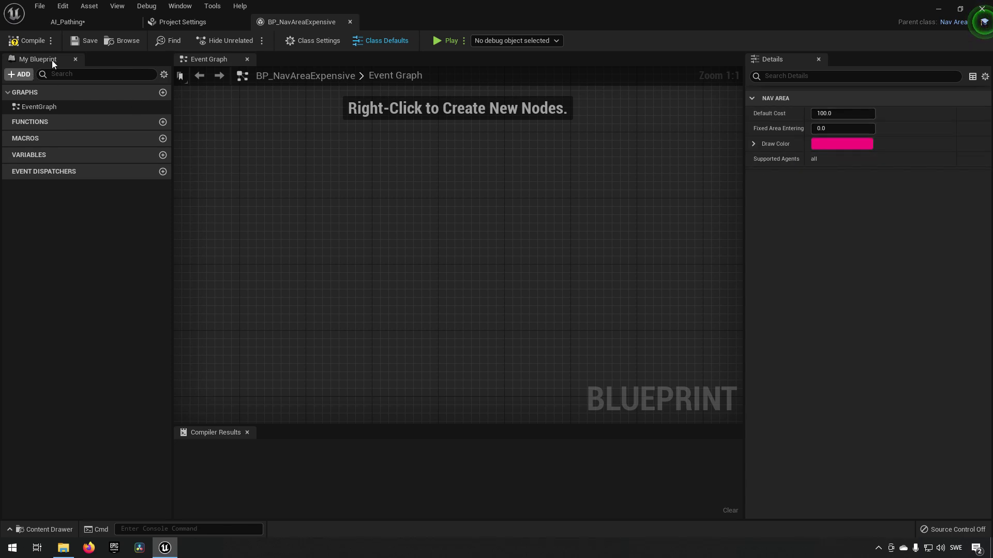
left_click(33, 40)
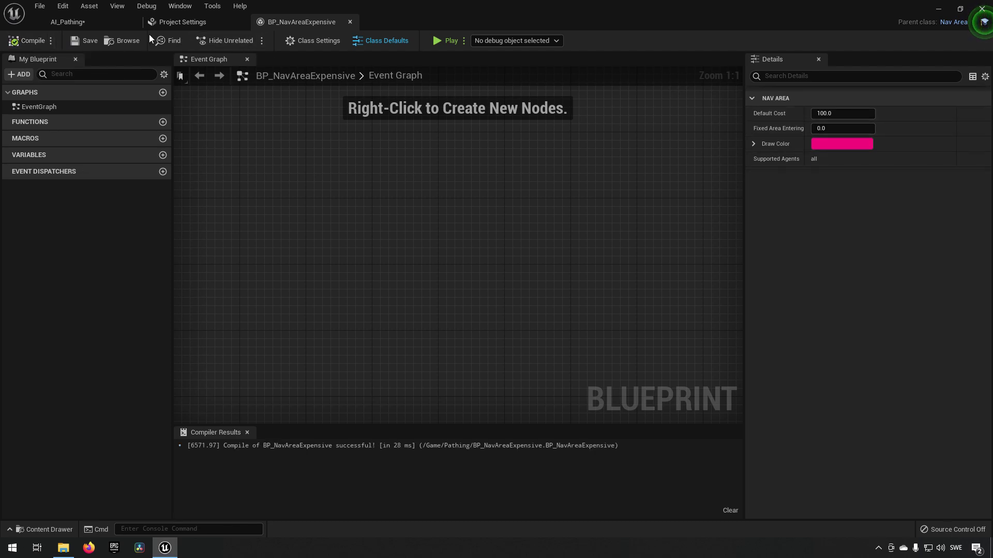
left_click(98, 24)
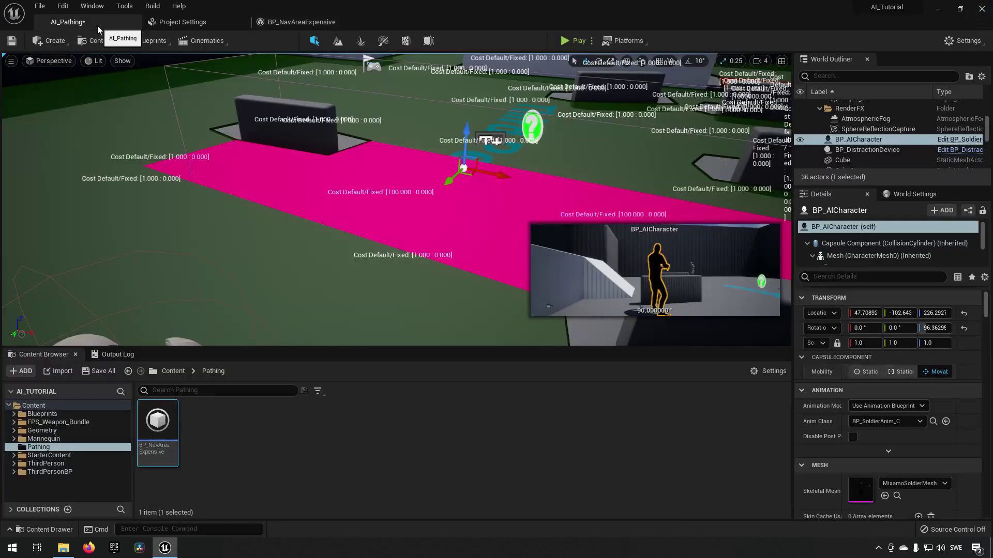
Duplicate the BP_NavAreaExpensive asset in the Pathing folder and name the copy BP_NavAreaCheap.
right_click(225, 426)
left_click(160, 427)
right_click(168, 420)
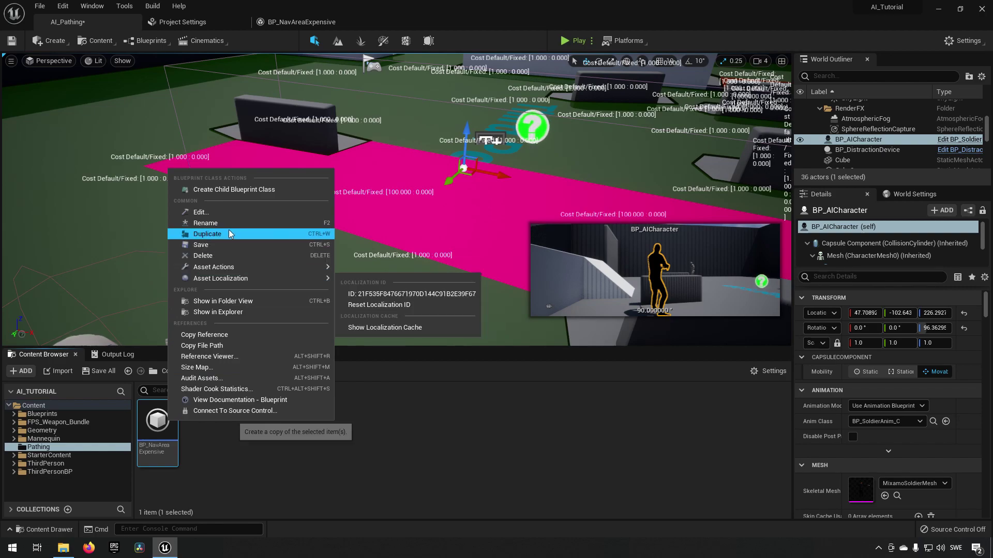
left_click(207, 233)
key("BackSpace")
key("BackSpace")
key("BackSpace")
key("BackSpace")
key("BackSpace")
key("BackSpace")
key("BackSpace")
key("BackSpace")
key("BackSpace")
key("BackSpace")
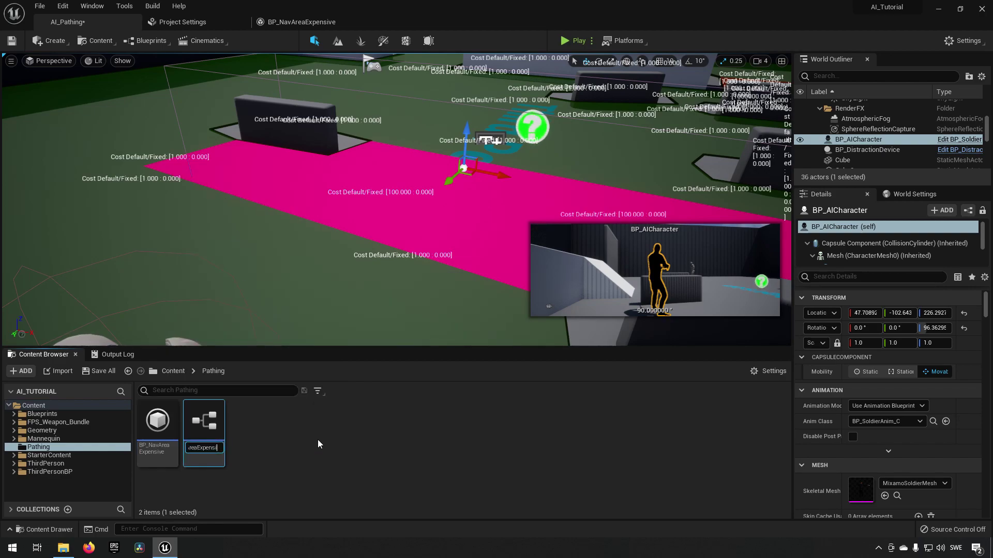
type("Cheap")
key("Return")
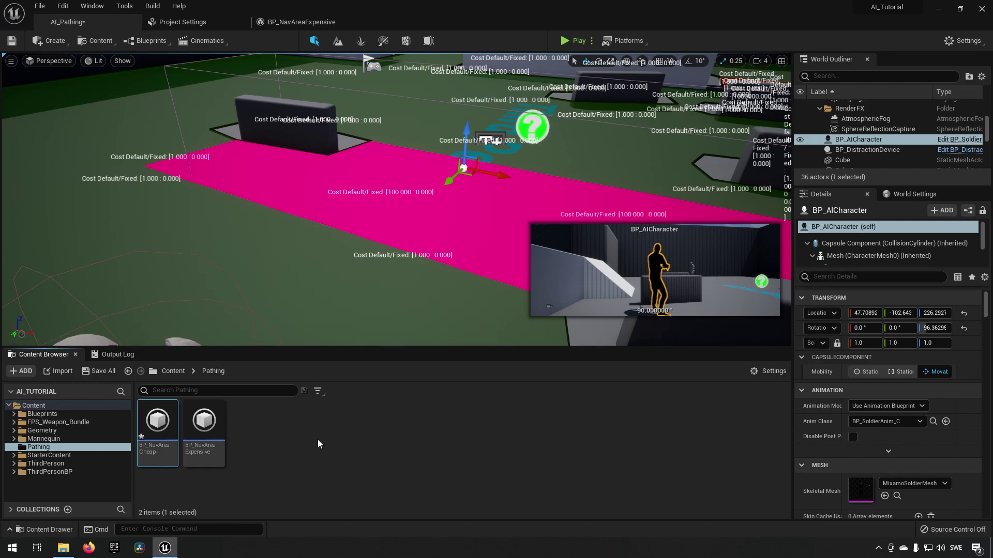
Set the Default Cost of BP_NavAreaCheap to 0.1 and compile the blueprint.
double_click(168, 436)
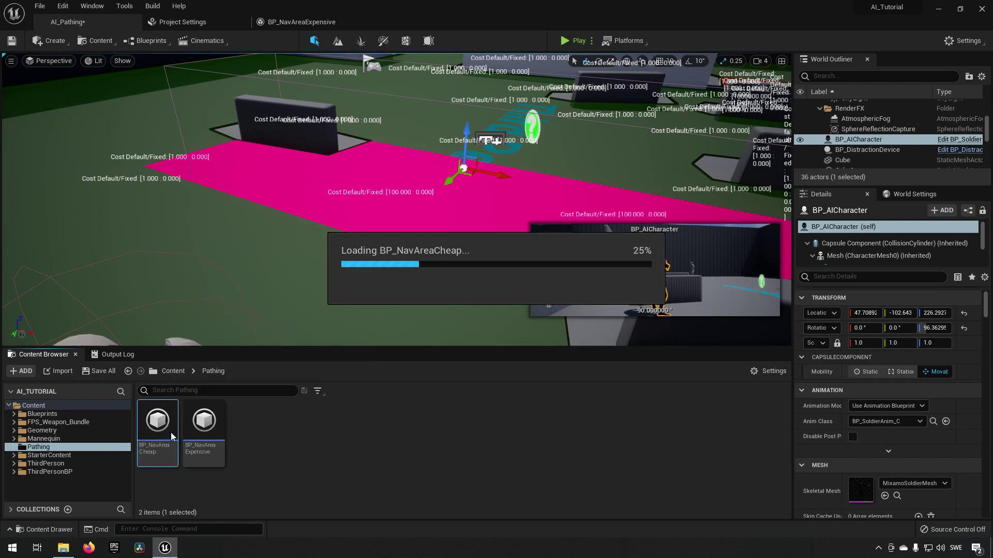
left_click(296, 120)
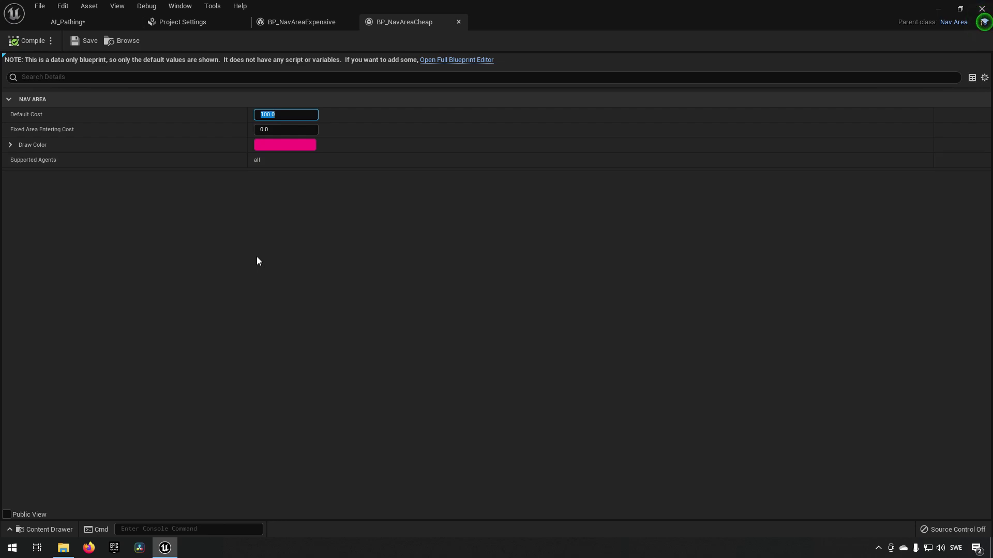
type("0.1")
key("Return")
left_click(27, 40)
Set the Draw Color of BP_NavAreaCheap to a saturated yellow with a hue of about 57 and save the asset.
left_click(267, 145)
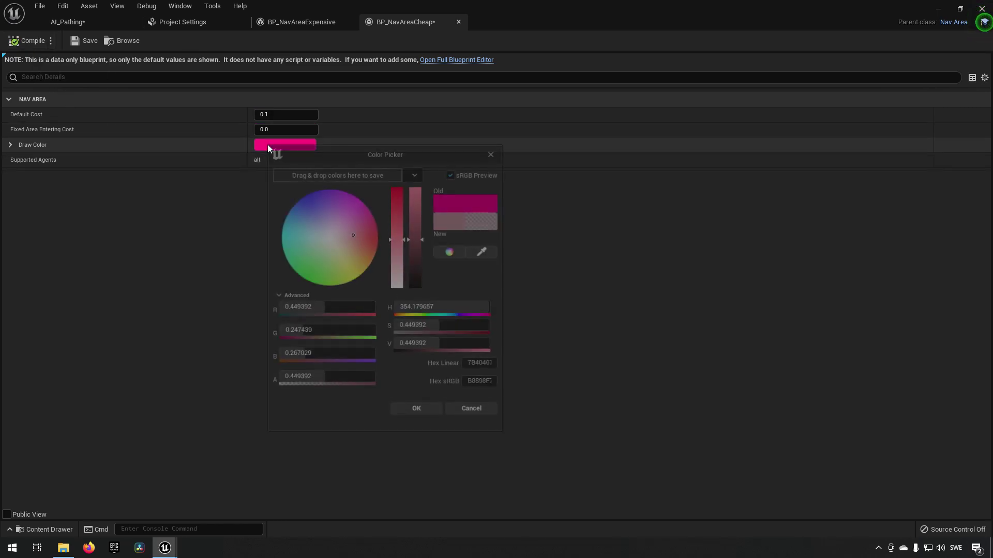
left_click(330, 255)
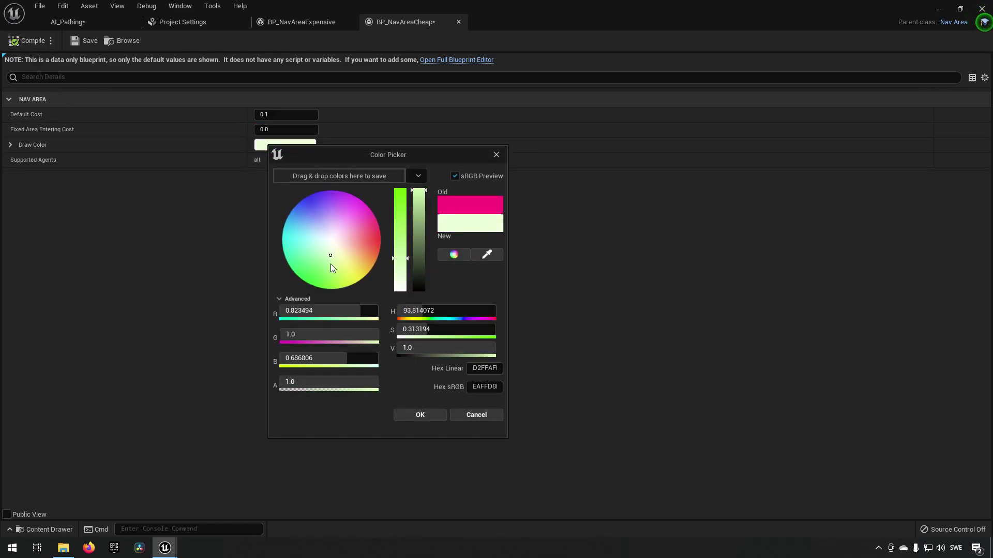
mouse_move(332, 264)
left_mouse_down()
mouse_move(335, 281)
mouse_move(335, 270)
mouse_move(359, 282)
left_mouse_up()
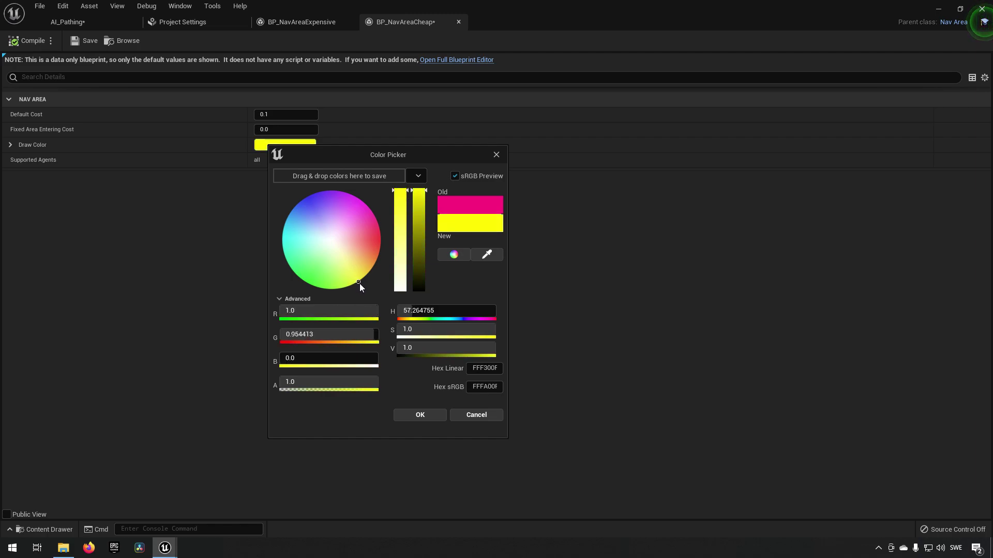
left_click(414, 415)
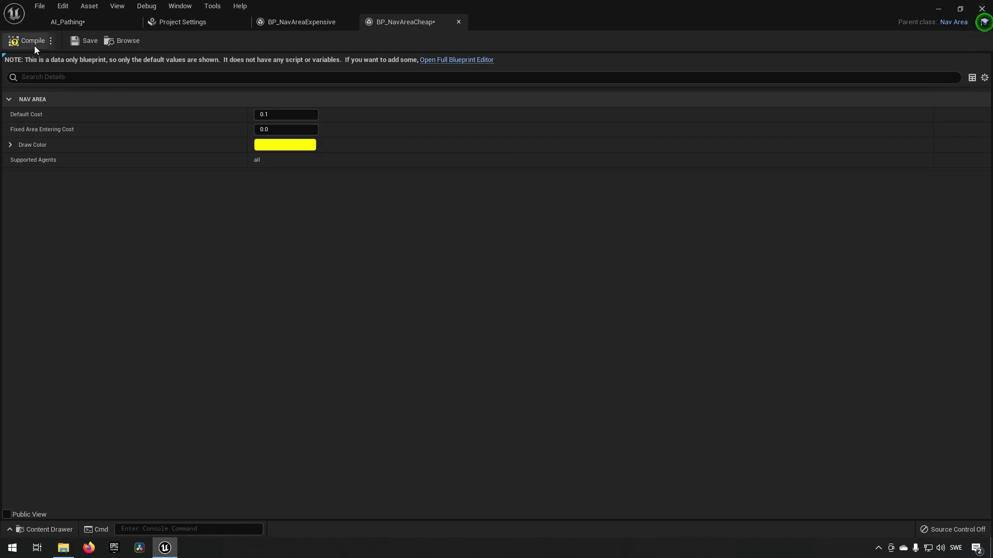
left_click(82, 41)
Duplicate the expensive Nav Modifier Volume in the level to about Y -167 and set the copy's Area Class to BP_NavAreaCheap.
left_click(68, 22)
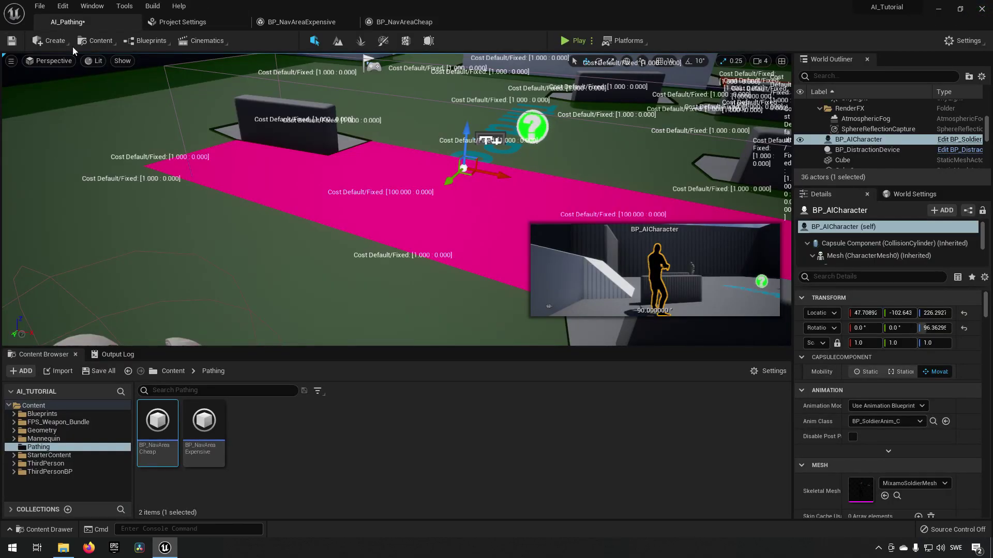
right_click_drag(496, 197, 614, 193)
left_click_drag(287, 188, 226, 162, "alt")
key("ctrl+z")
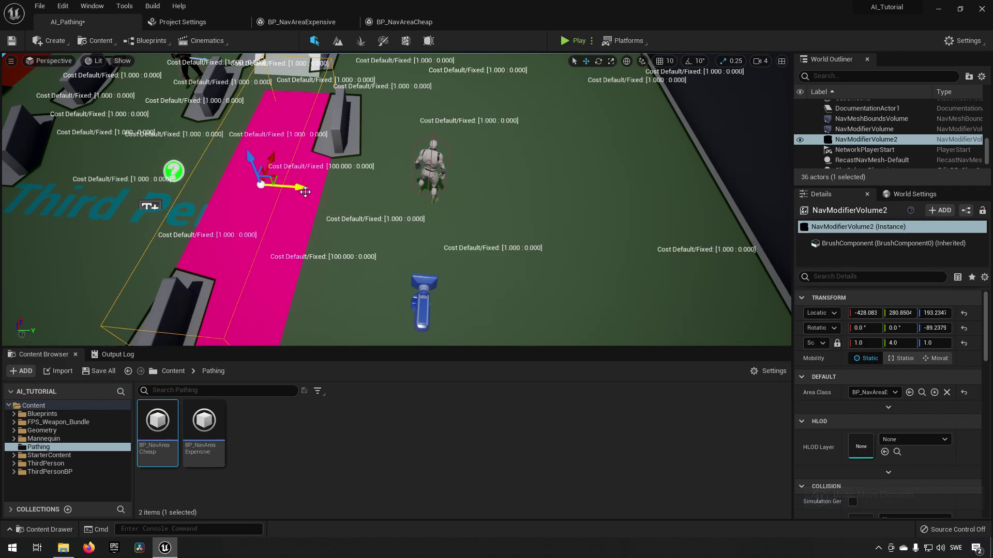
left_click_drag(292, 186, 133, 158, "alt")
right_click_drag(201, 188, 437, 300)
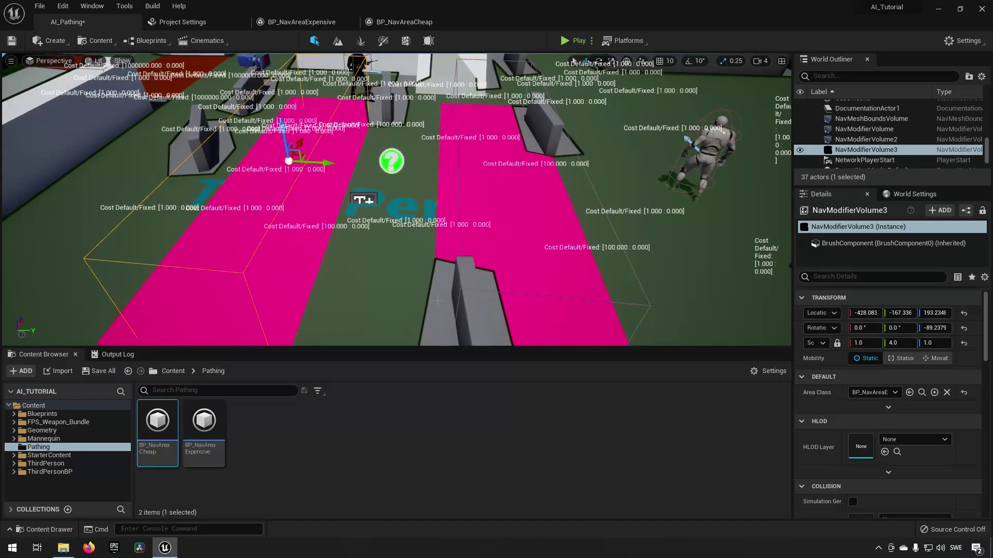
left_click(884, 394)
left_click(901, 432)
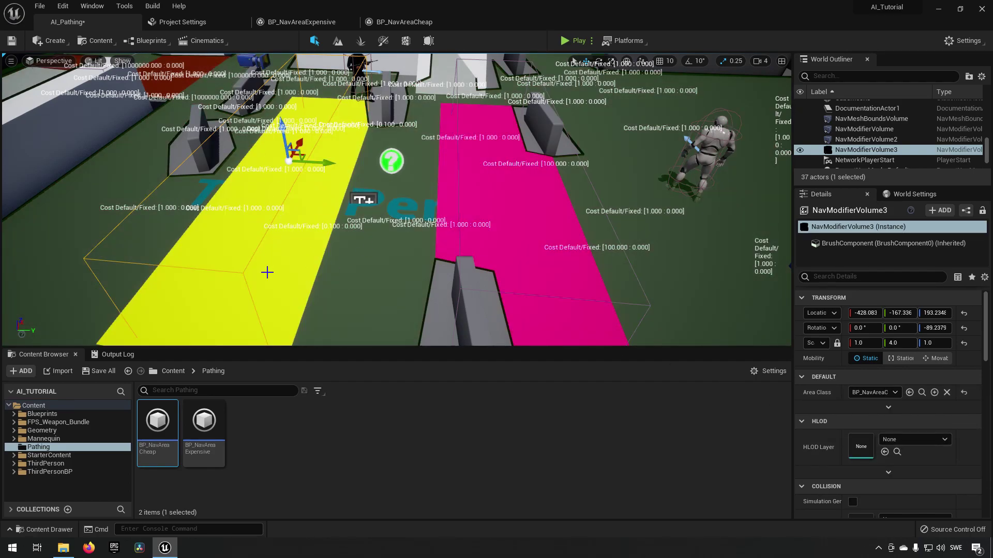
Play-test the level with the Navmesh overlay, watching how the soldier paths in relation to the yellow cheap and pink expensive areas.
left_click(574, 41)
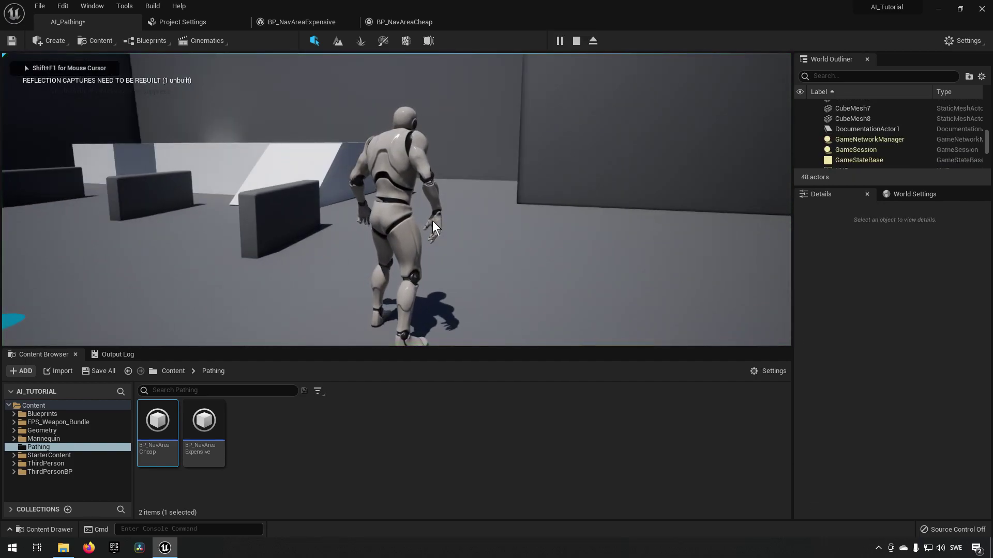
key("apostrophe")
key("KP_0")
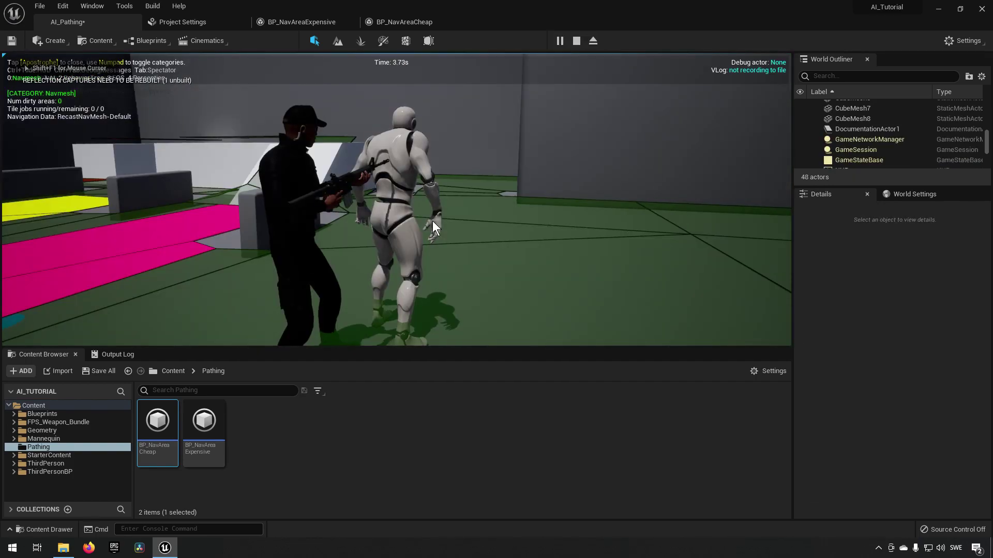
key("w")
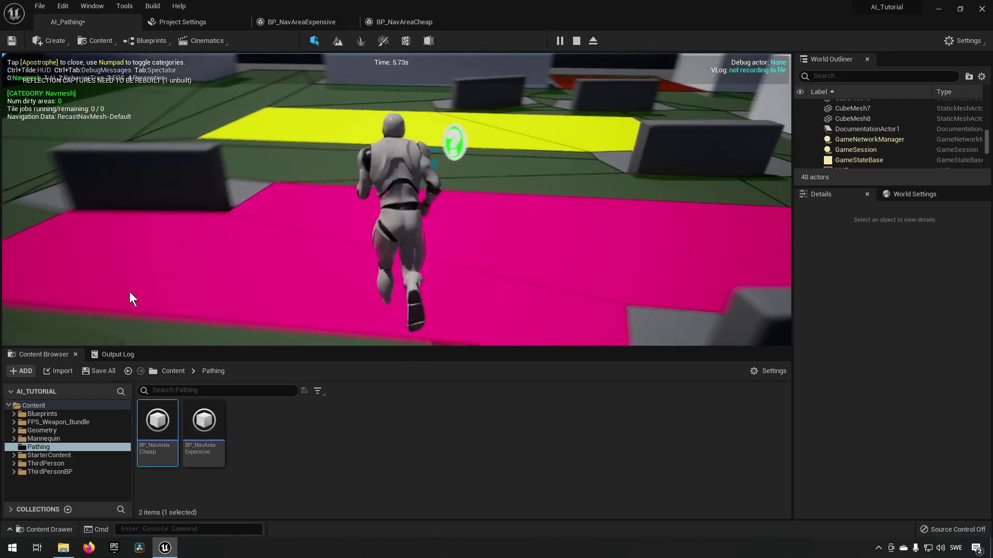
key("a")
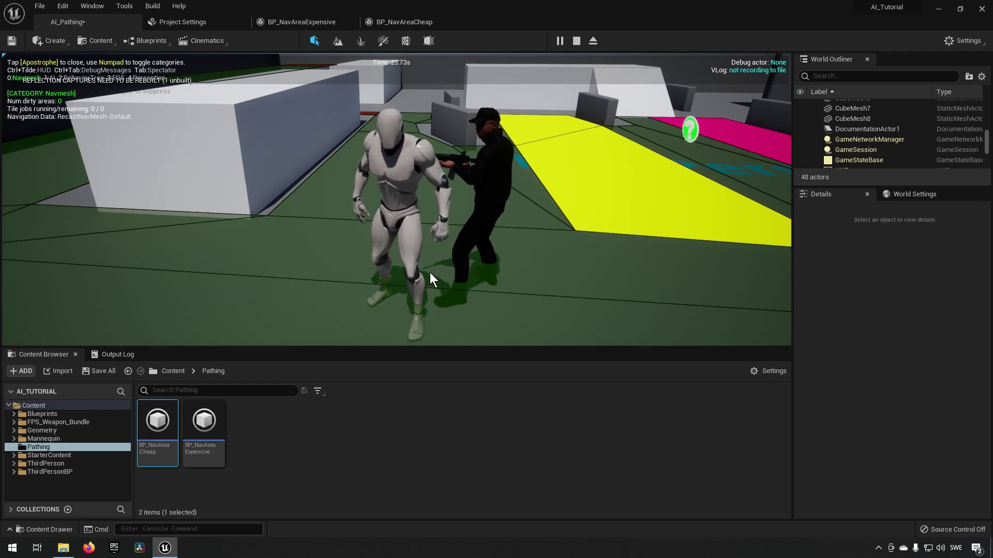
key("Escape")
right_click_drag(500, 275, 563, 210)
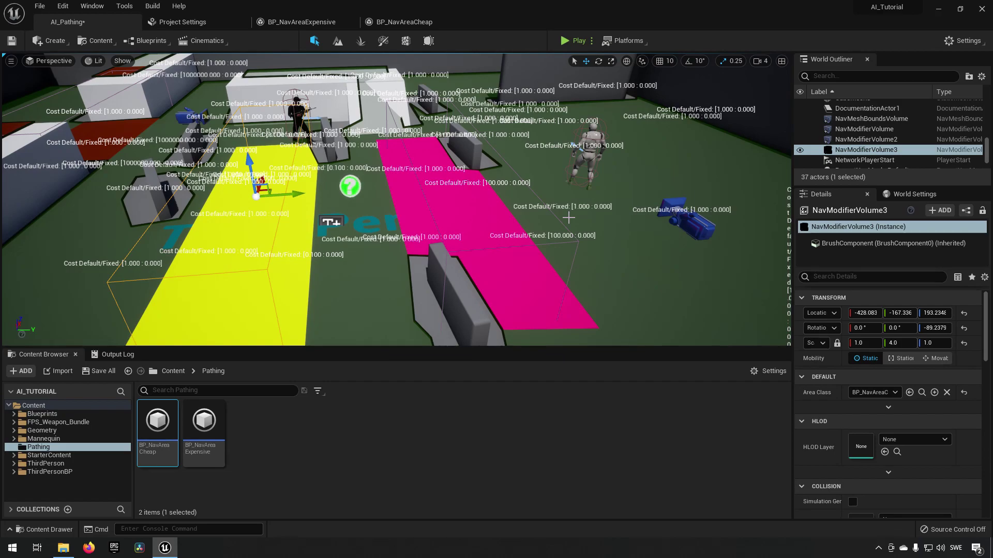